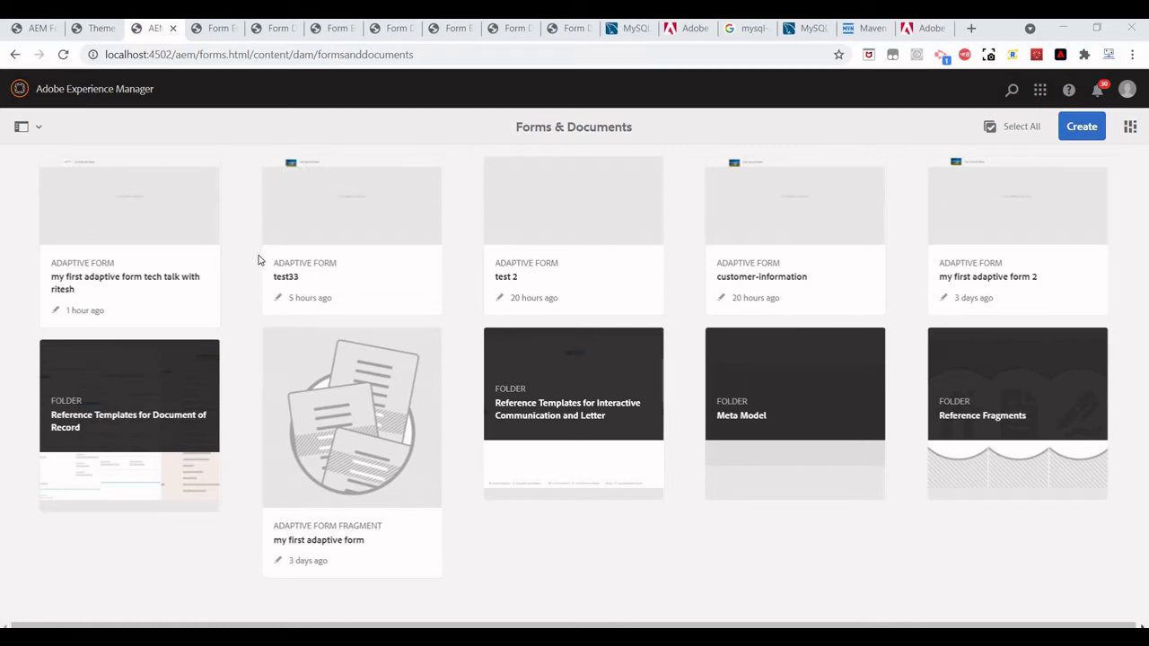
Step: Inspect the first adaptive form's properties and its theme path, leaving without saving
mouse_move(105, 214)
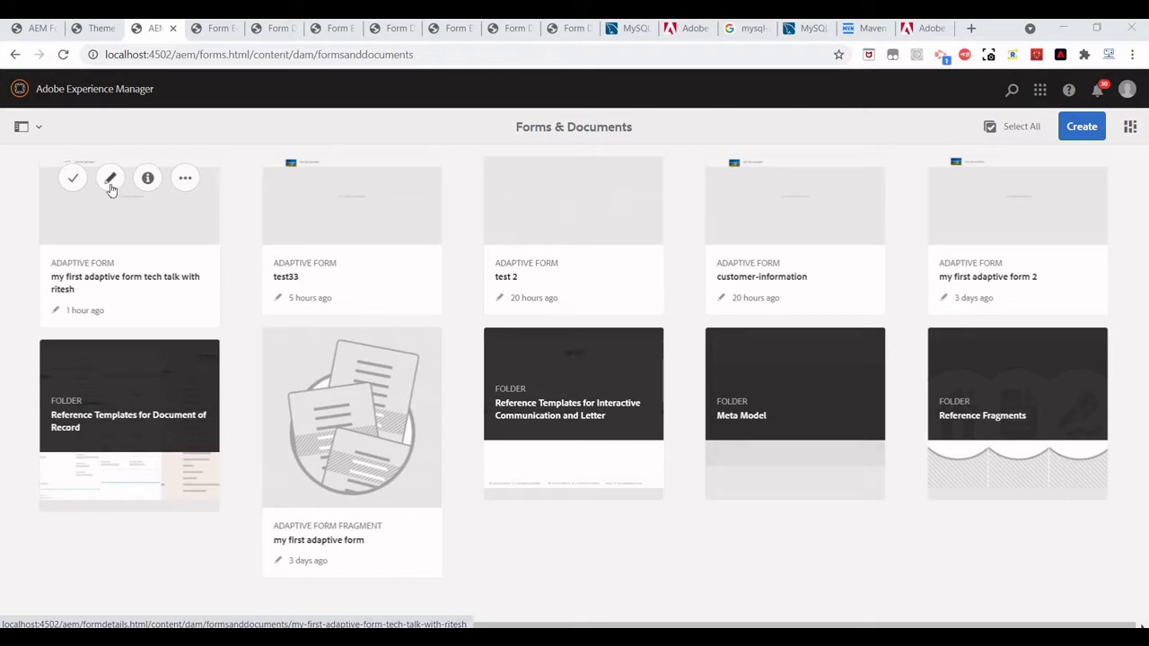
left_click(73, 178)
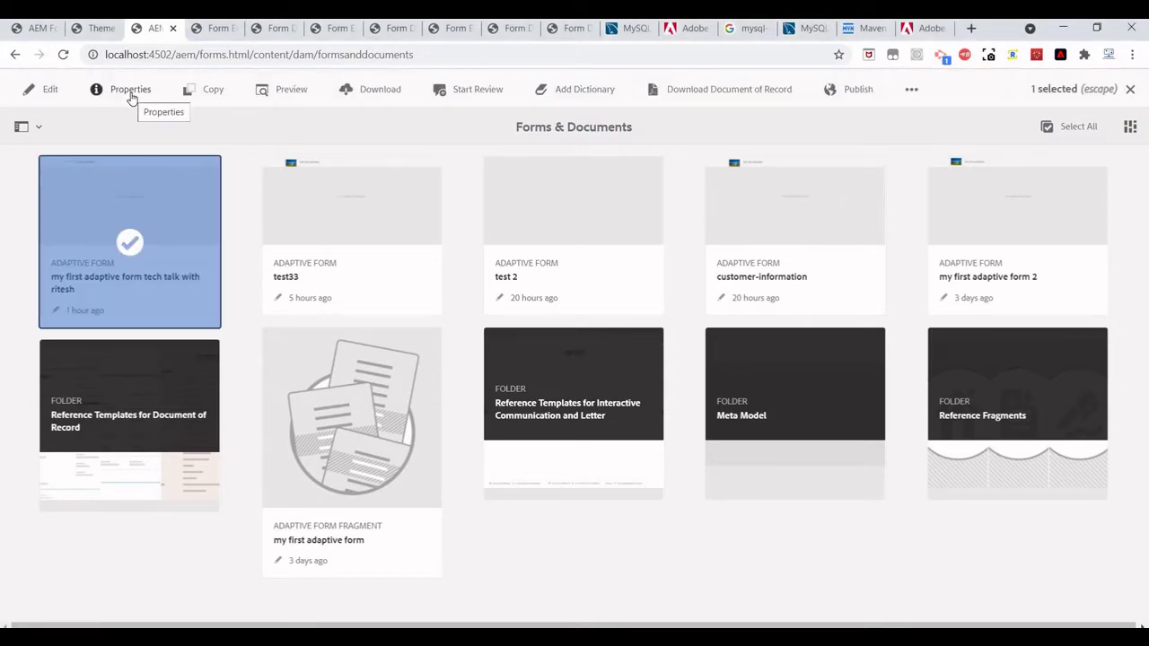
left_click(131, 96)
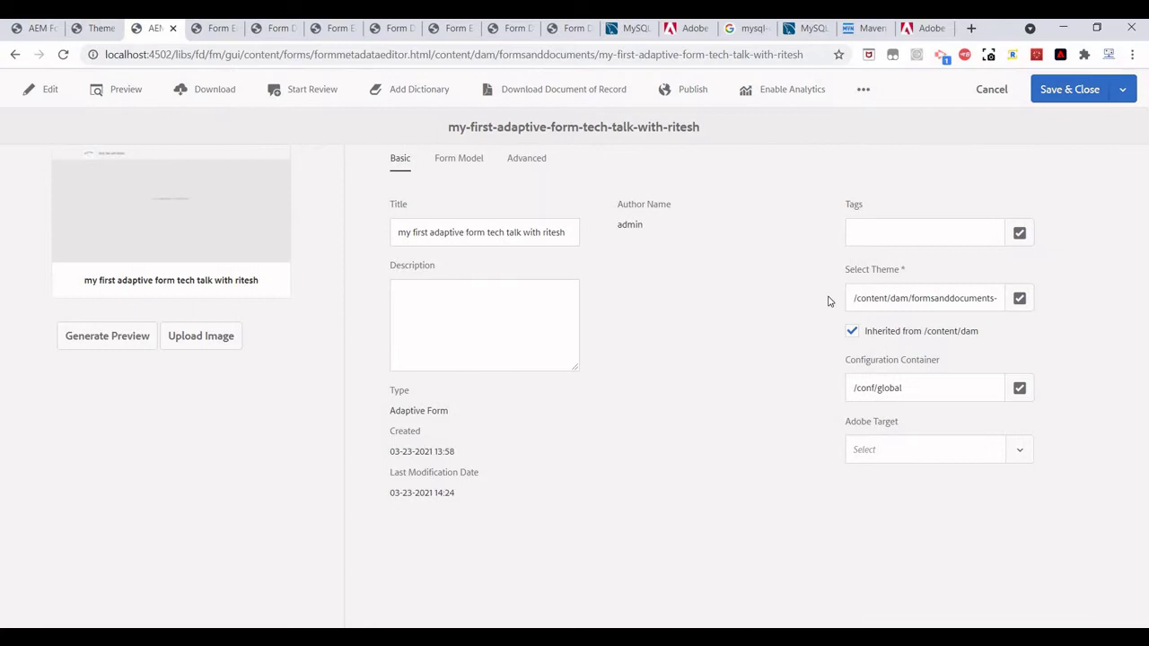
triple_click(991, 297)
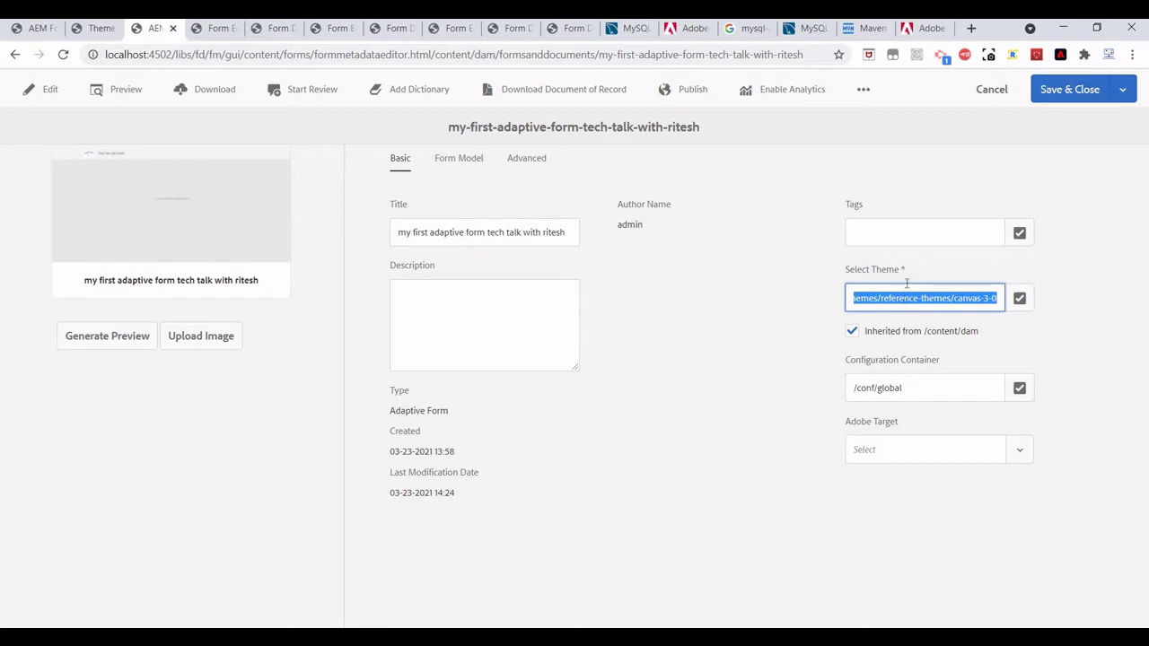
left_click(991, 90)
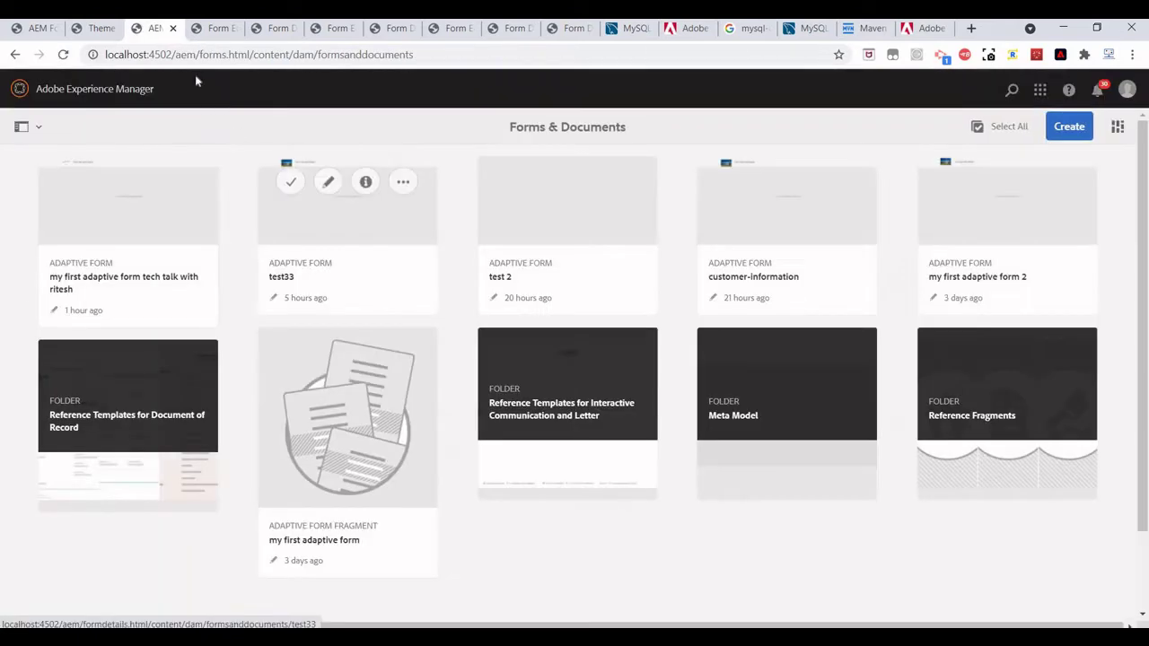
Step: Go to the AEM start page and open Forms > Themes
left_click_drag(171, 54, 669, 59)
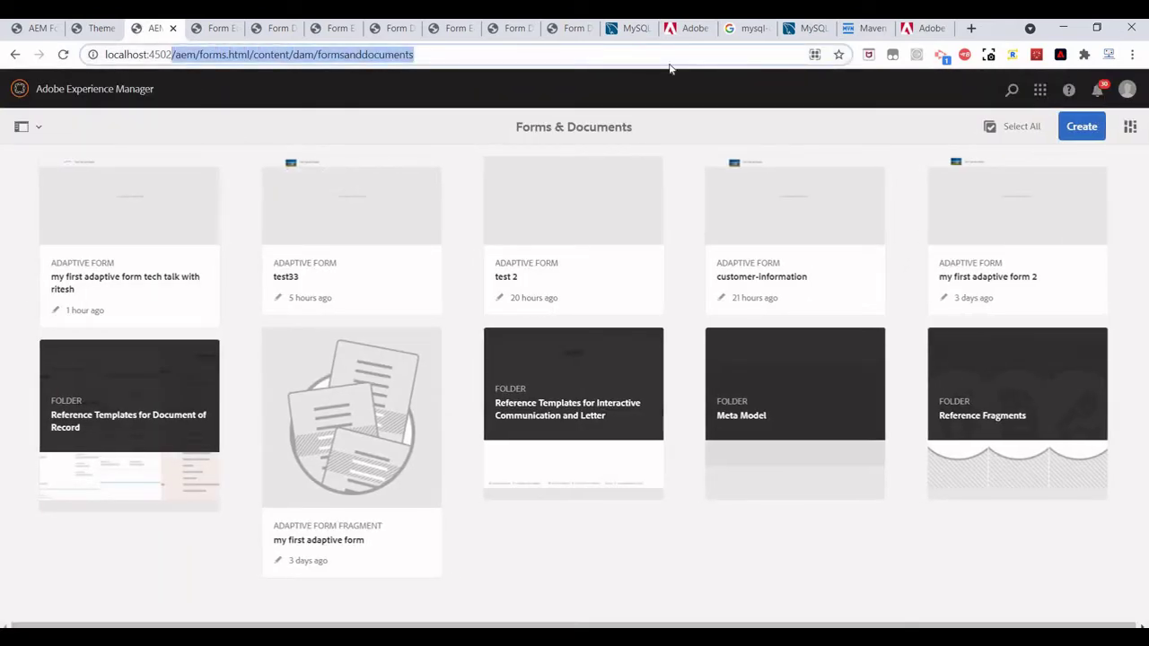
key("BackSpace")
key("Return")
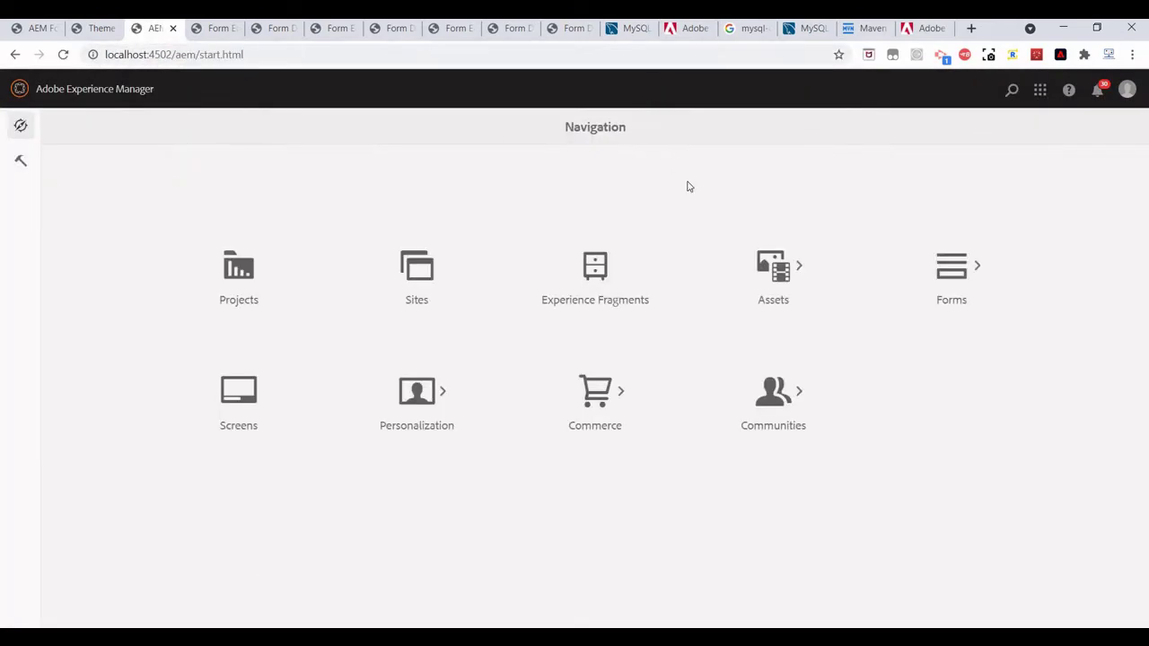
left_click(955, 283)
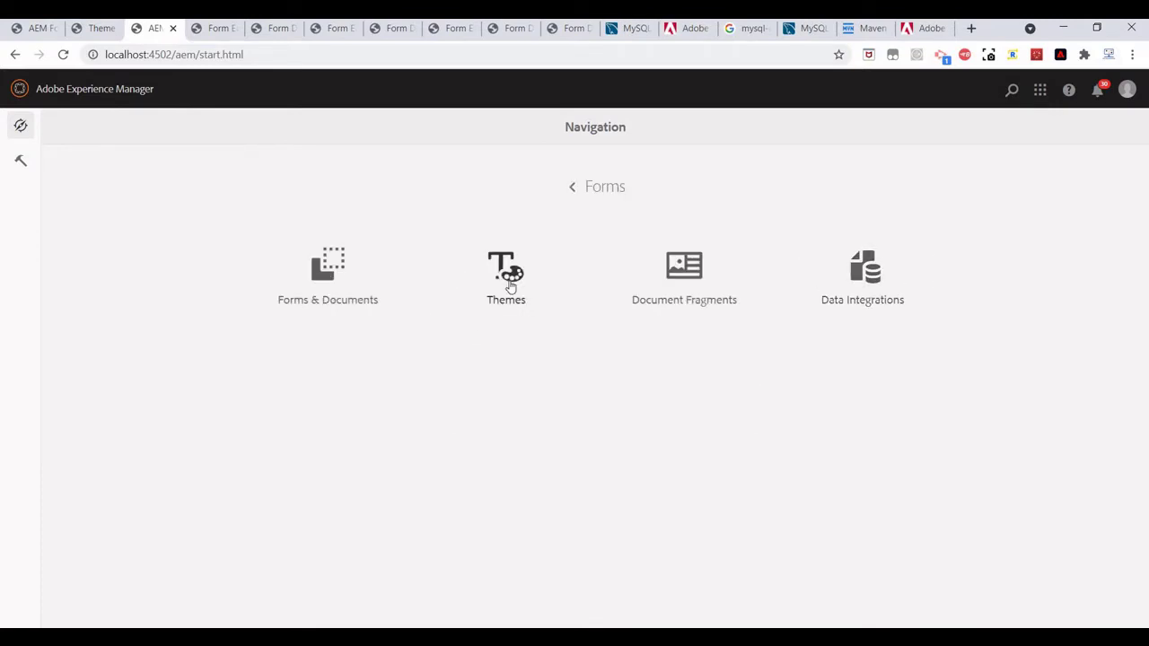
left_click(509, 285)
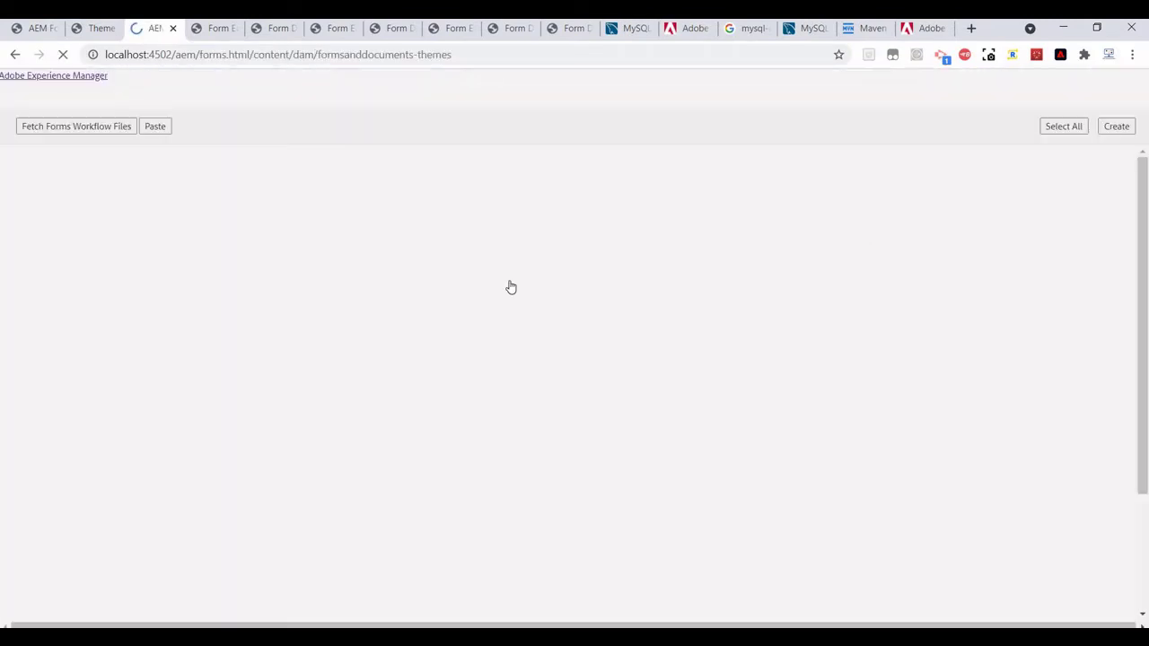
Step: Browse the Reference Themes and Theme Library folders, then return to the Themes list
left_click(1081, 127)
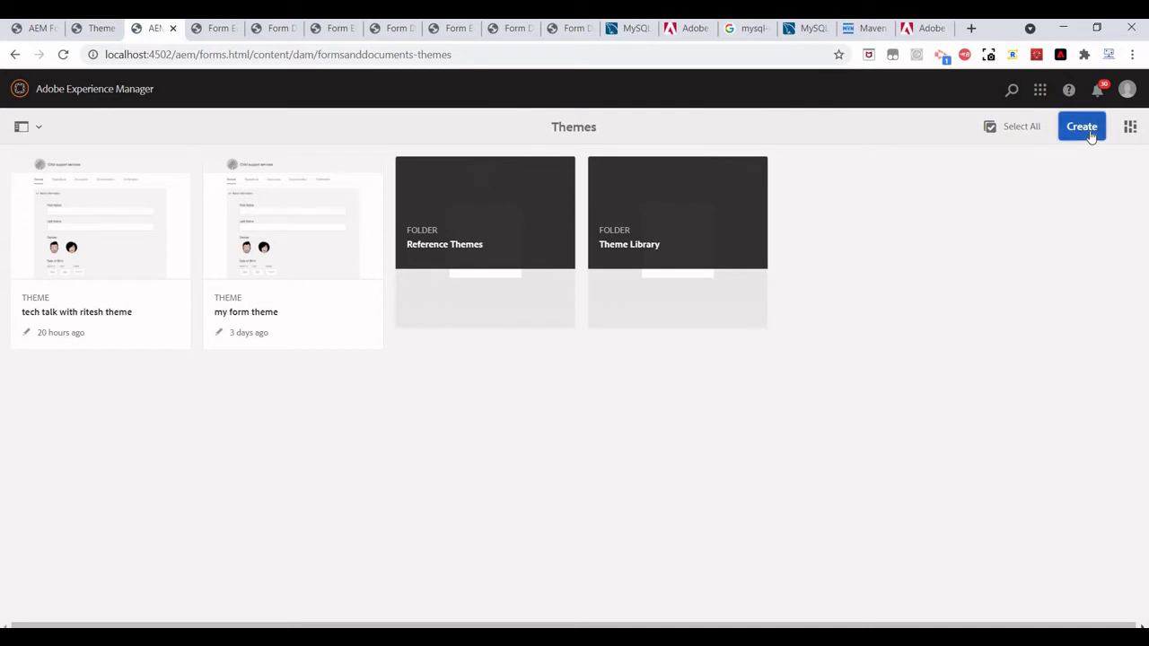
left_click(485, 246)
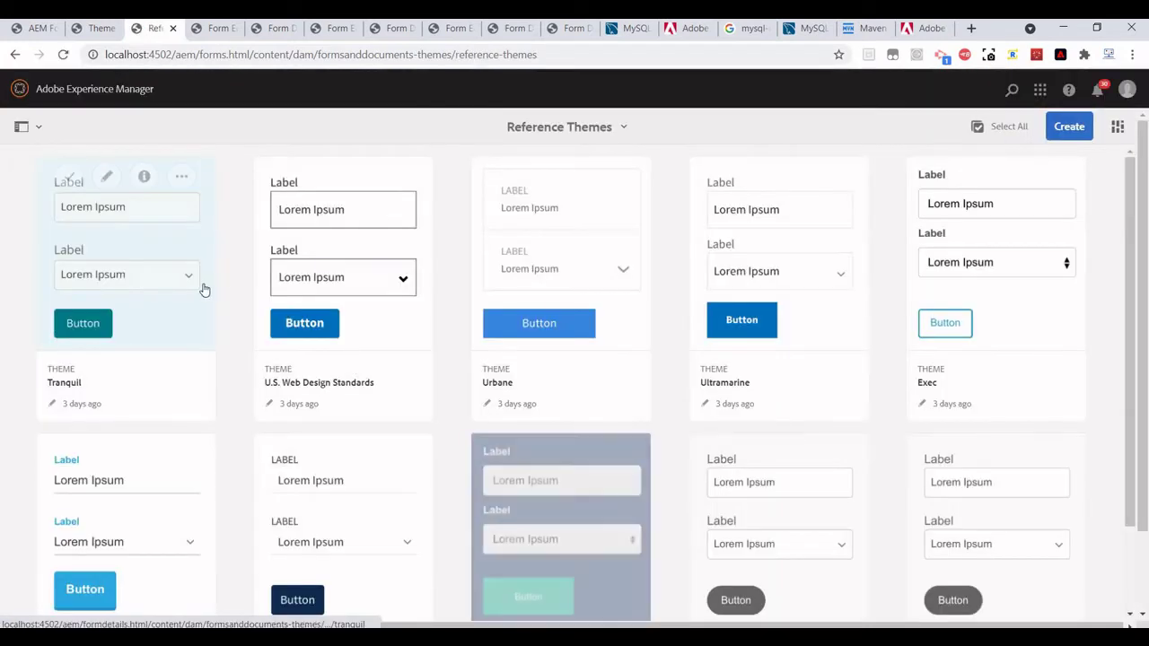
scroll(213, 332, "down", 1)
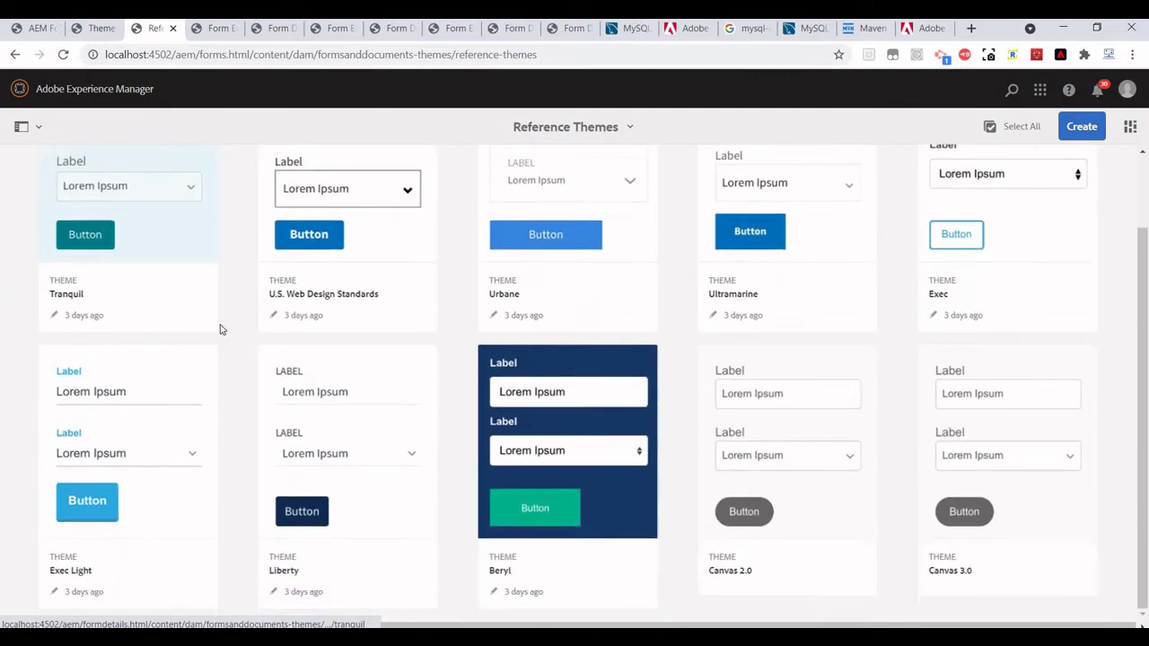
scroll(238, 294, "up", 1)
scroll(238, 294, "up", 1)
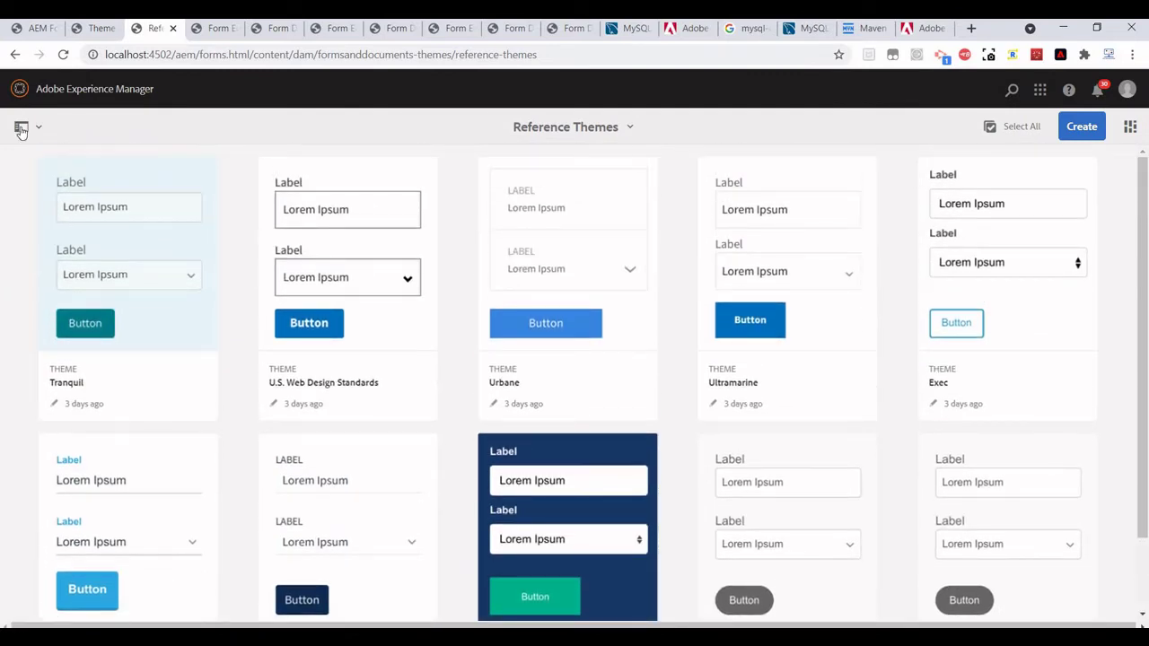
key("alt+Left")
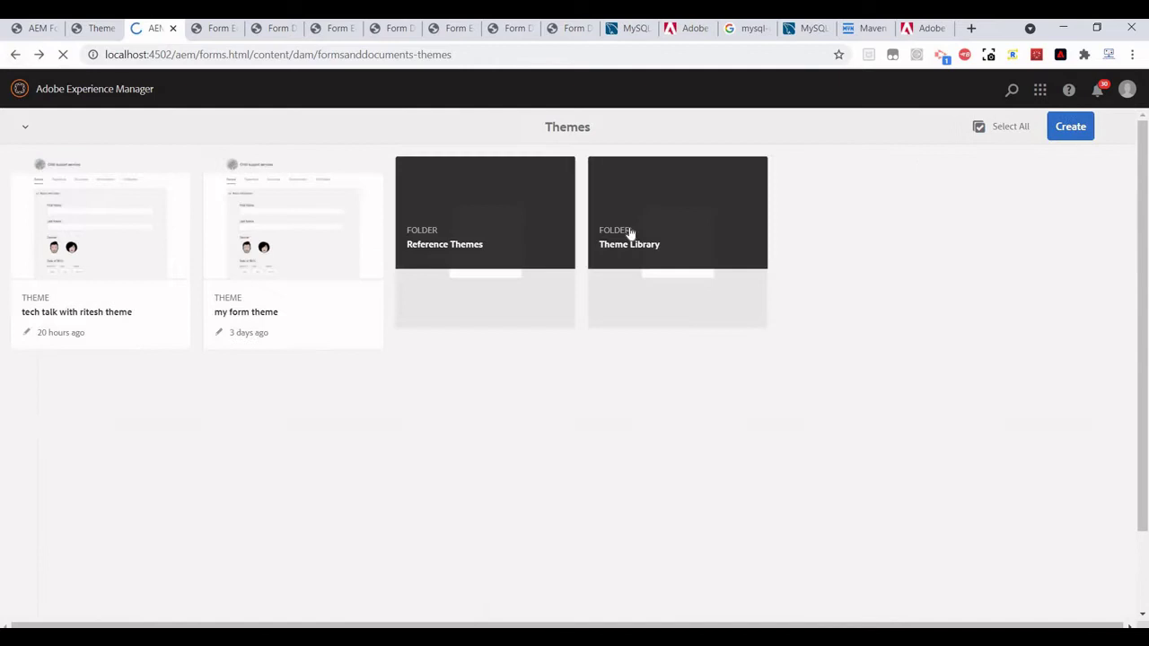
left_click(629, 230)
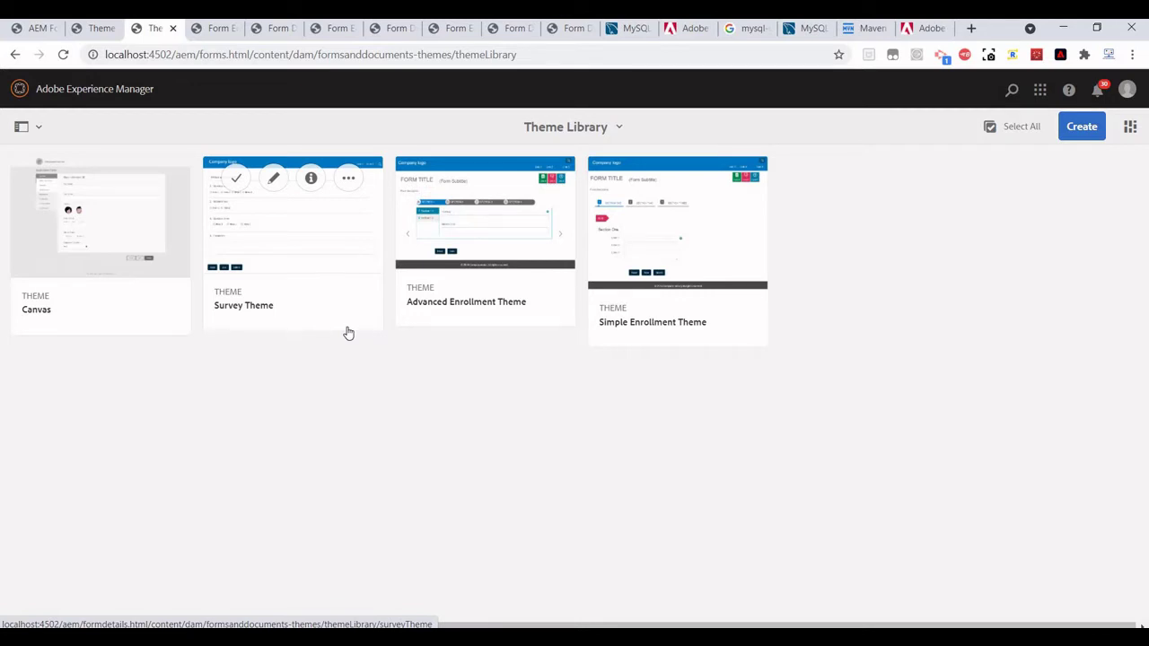
left_click(15, 55)
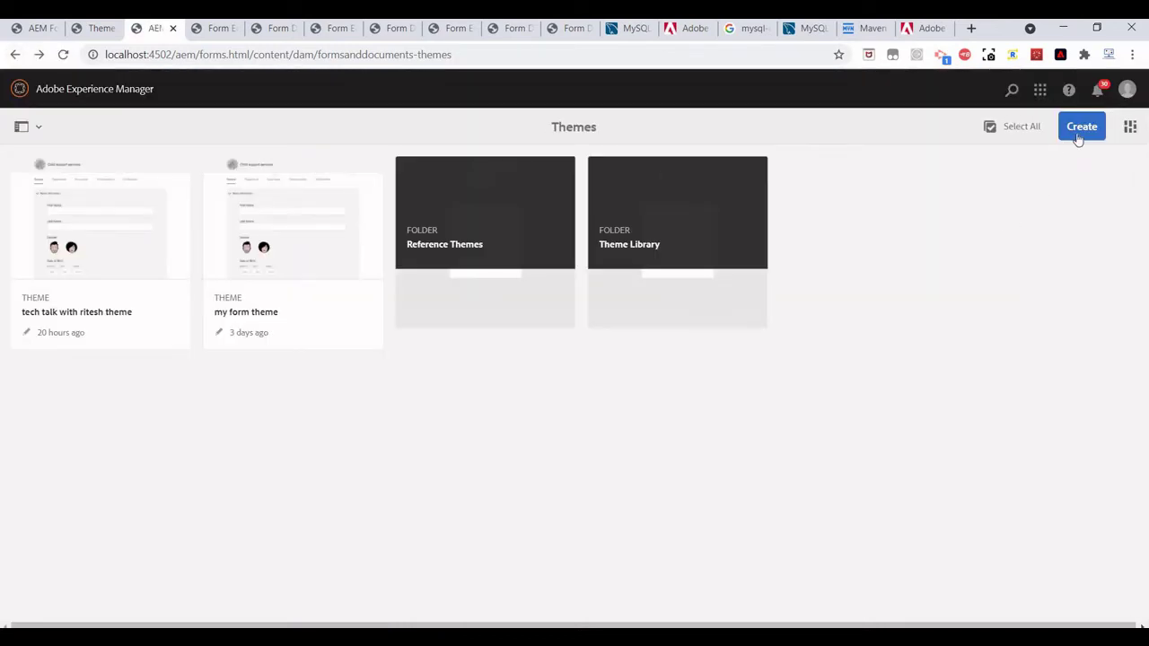
Step: Create a theme titled 'my new theme' and dismiss the confirmation
left_click(1070, 137)
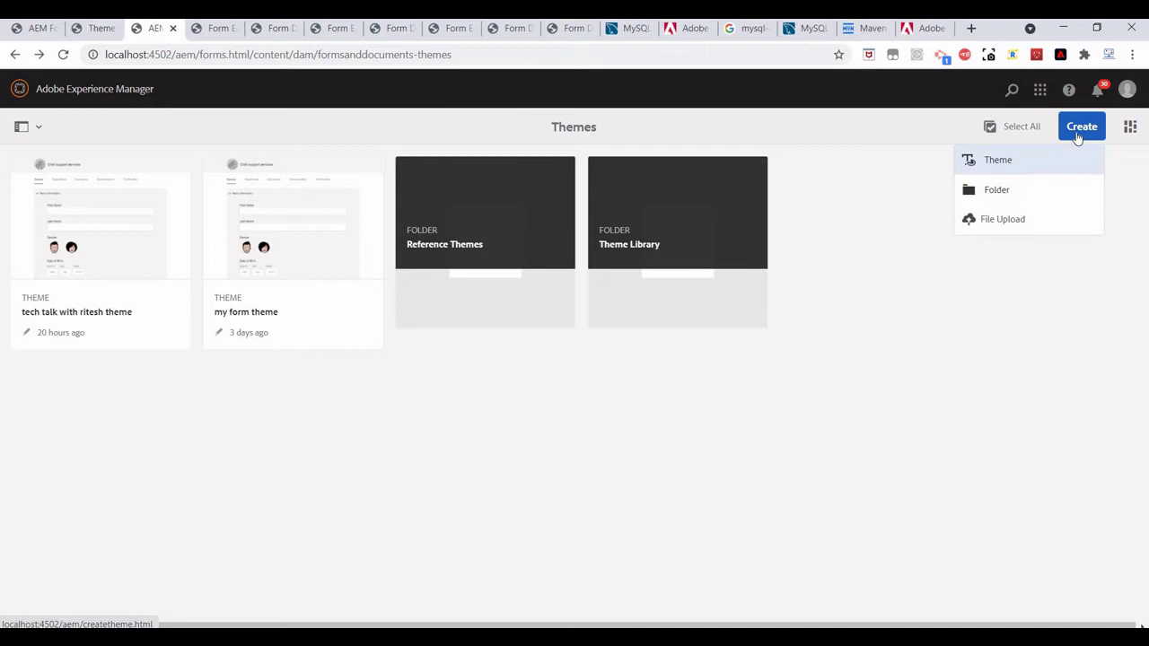
left_click(1017, 164)
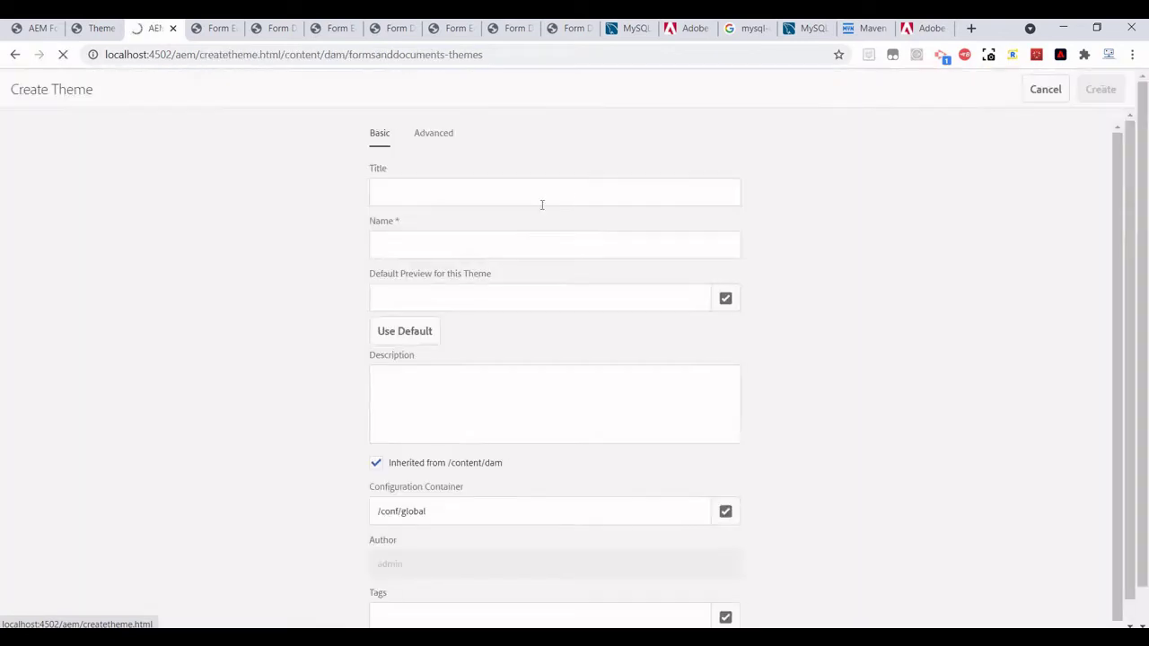
left_click(437, 195)
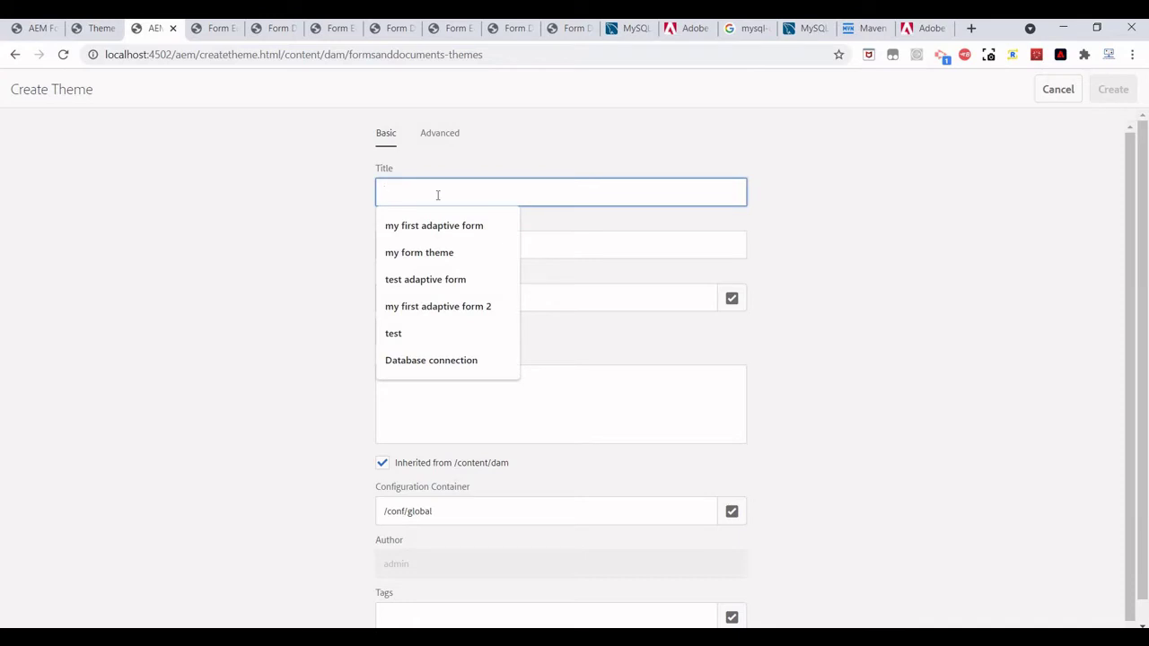
type("my new")
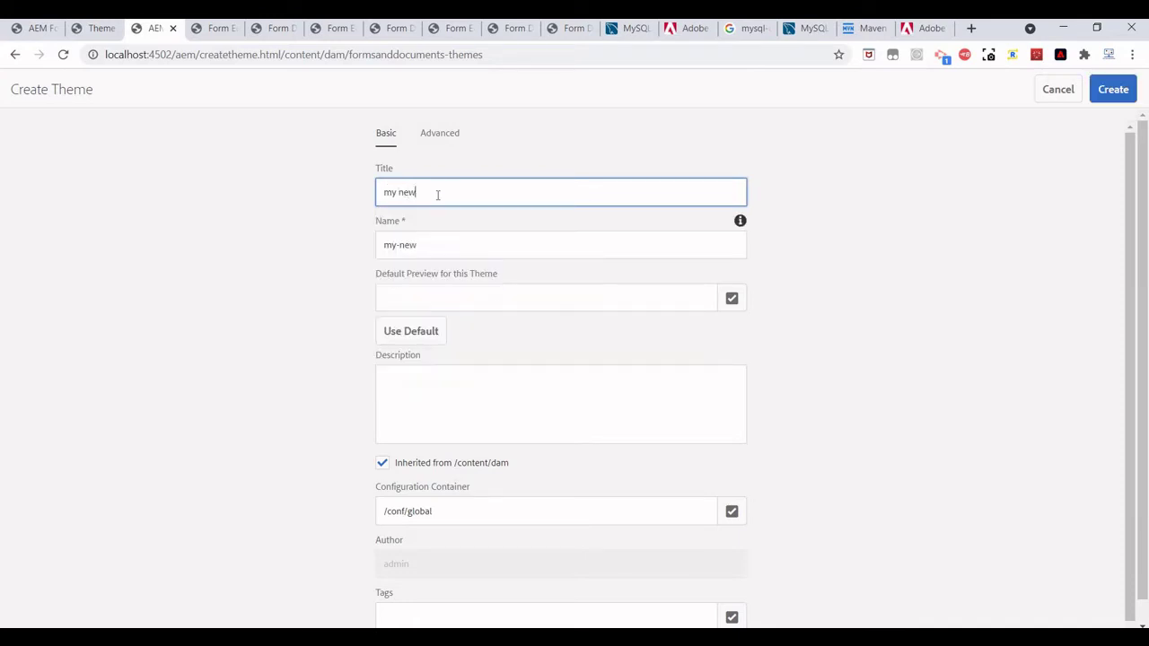
type(" theme")
left_click(1111, 93)
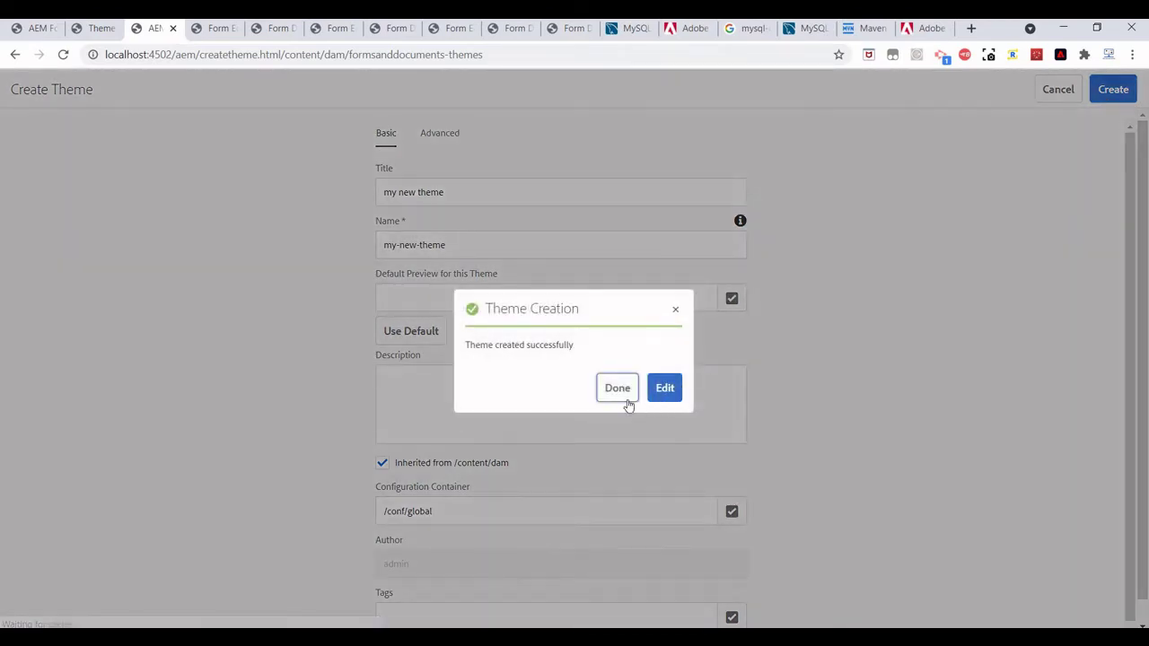
left_click(617, 388)
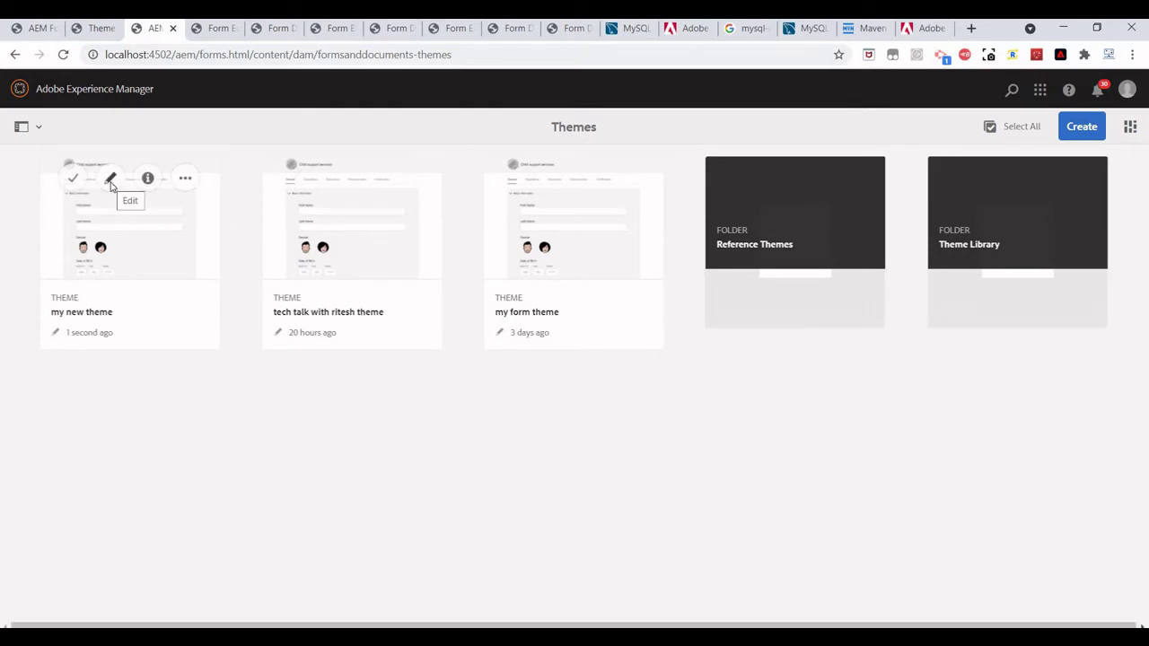
Step: Open 'my new theme' in the editor and set the Header's Display Setting to Block
left_click(111, 183)
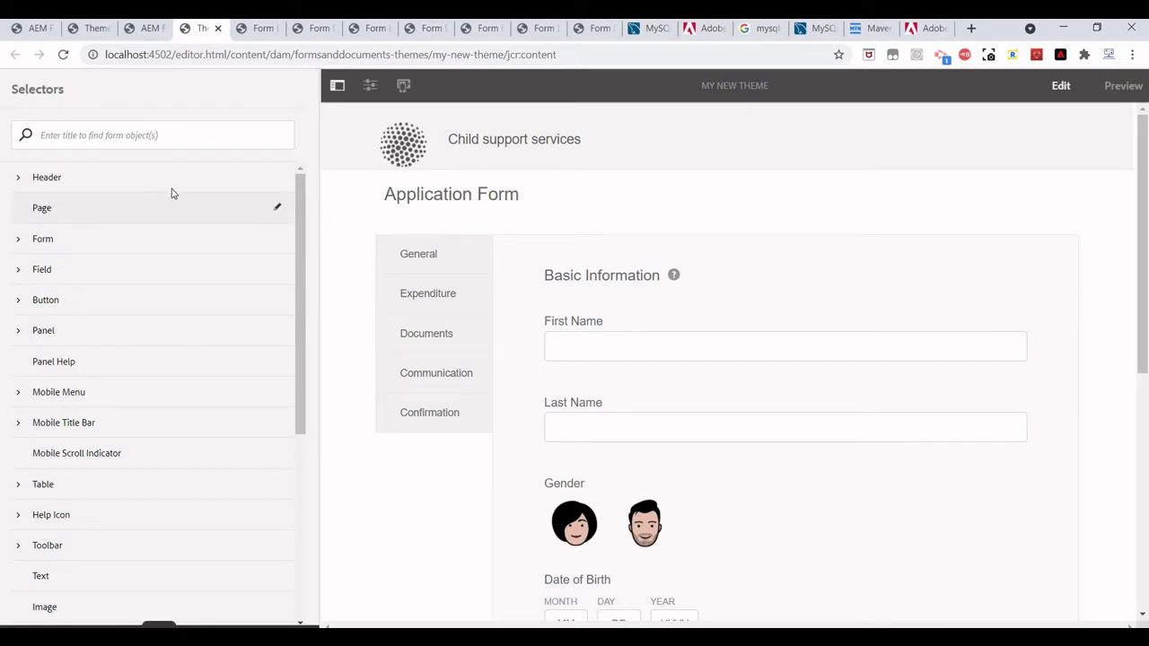
left_click(275, 180)
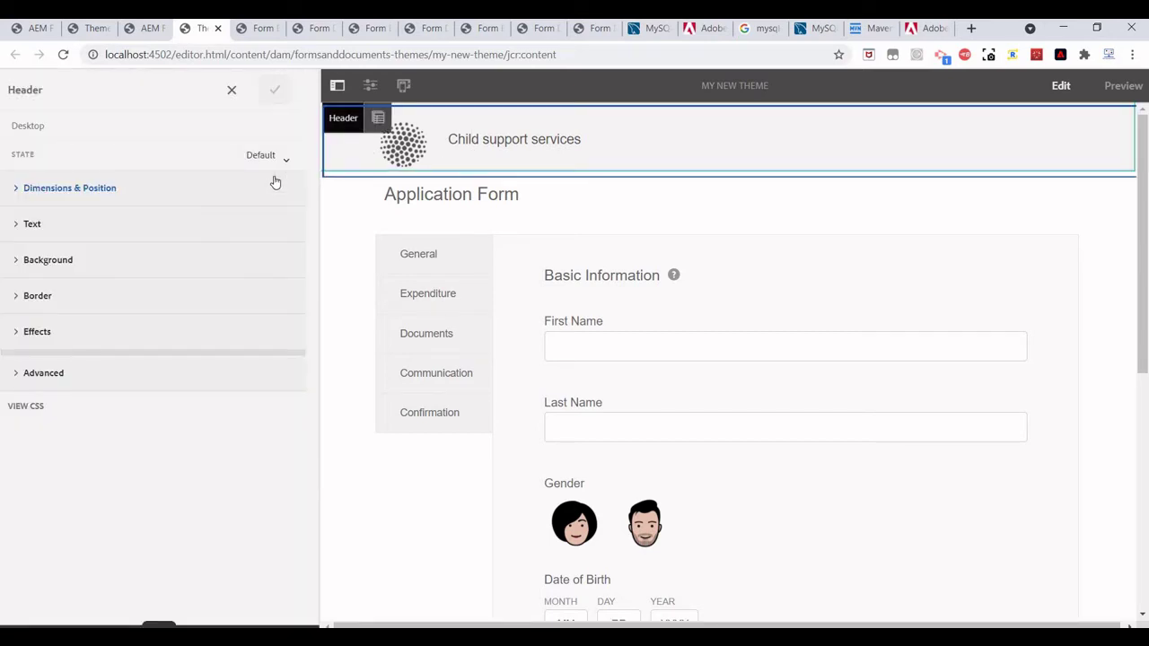
left_click(16, 191)
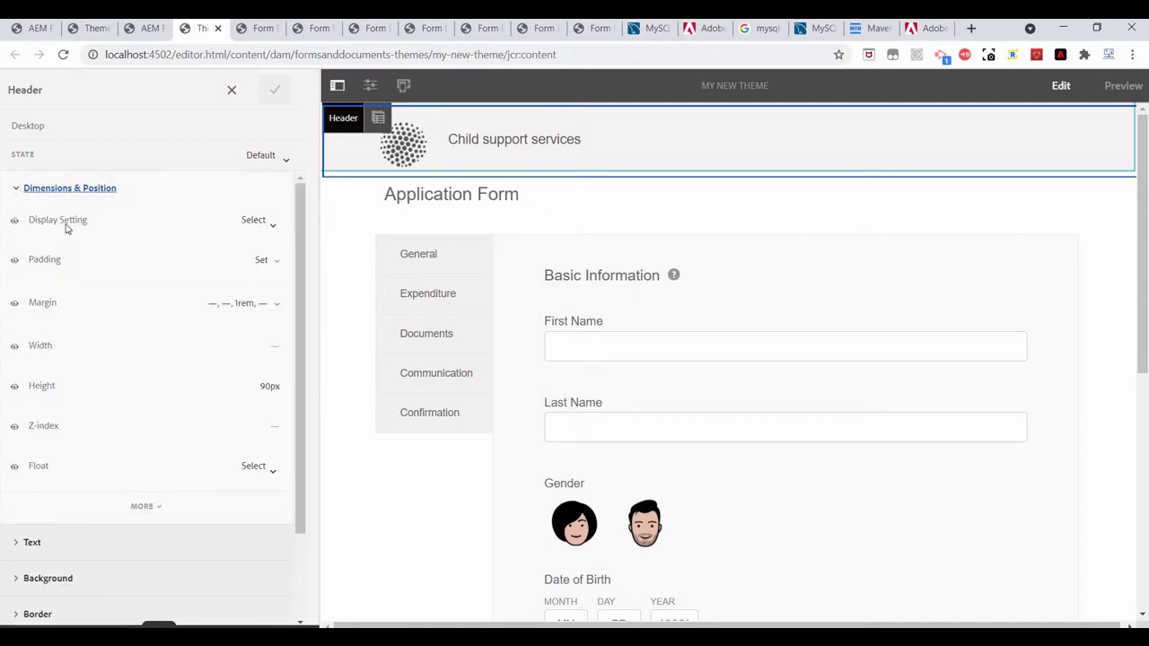
left_click(271, 226)
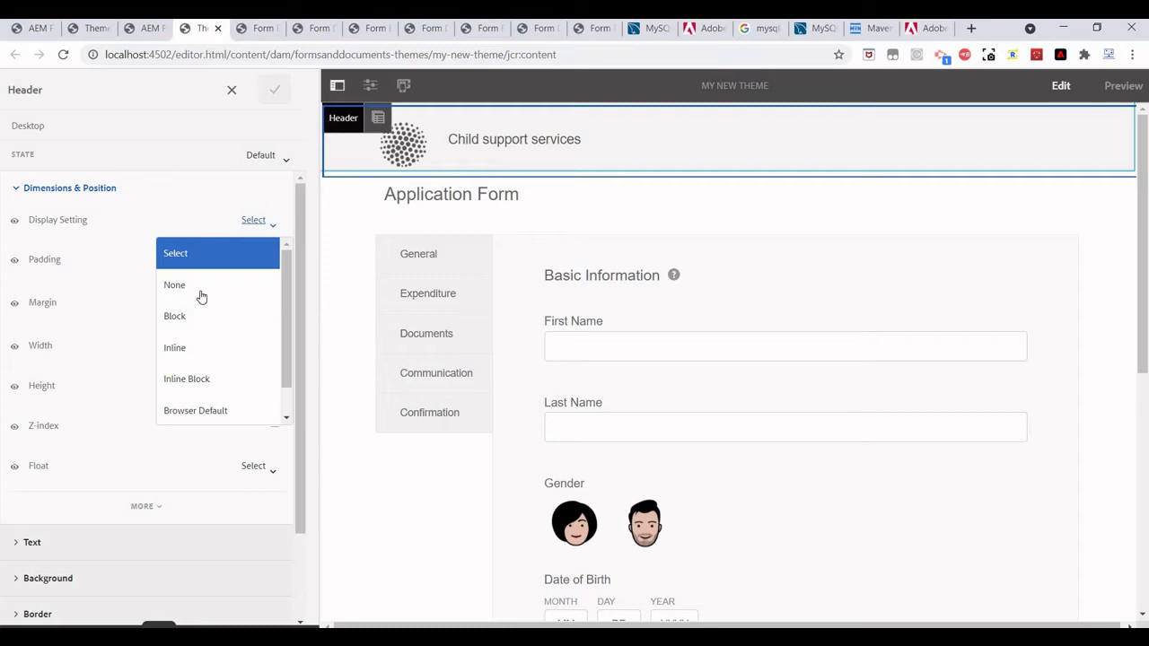
left_click(202, 321)
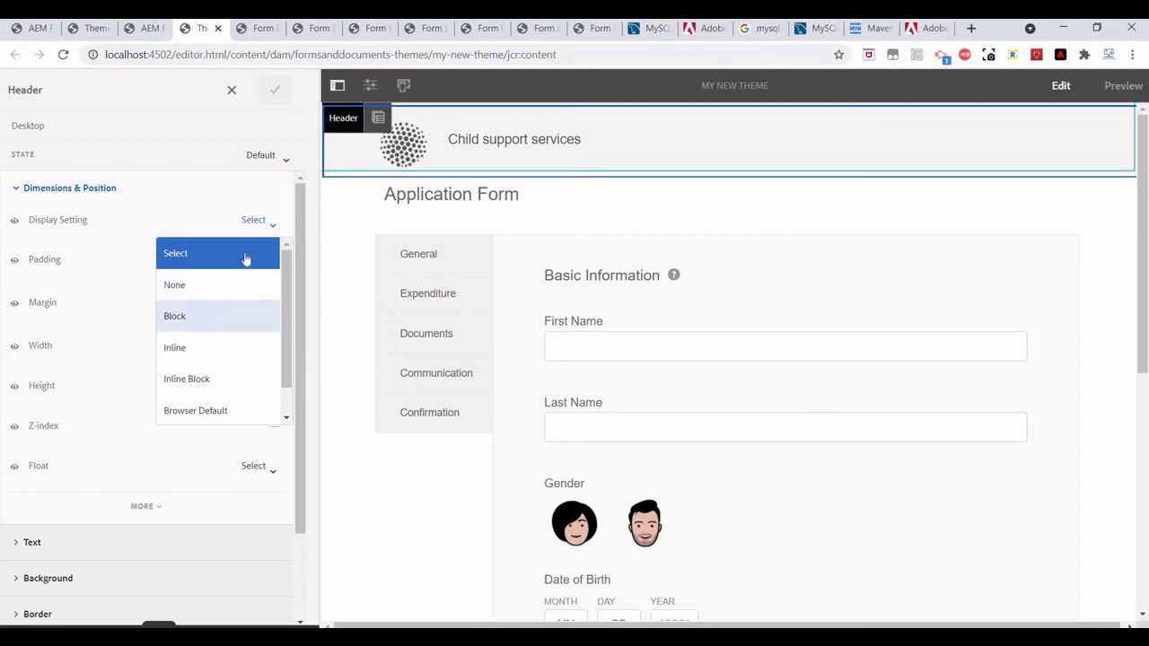
left_click(274, 228)
left_click(202, 354)
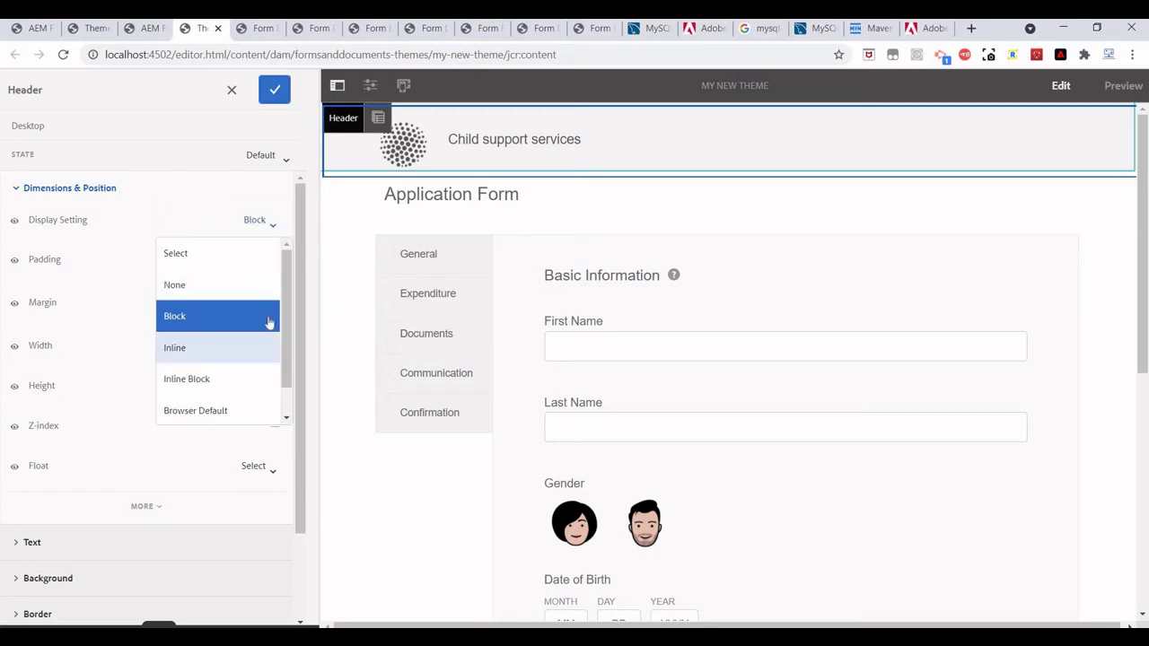
left_click(213, 311)
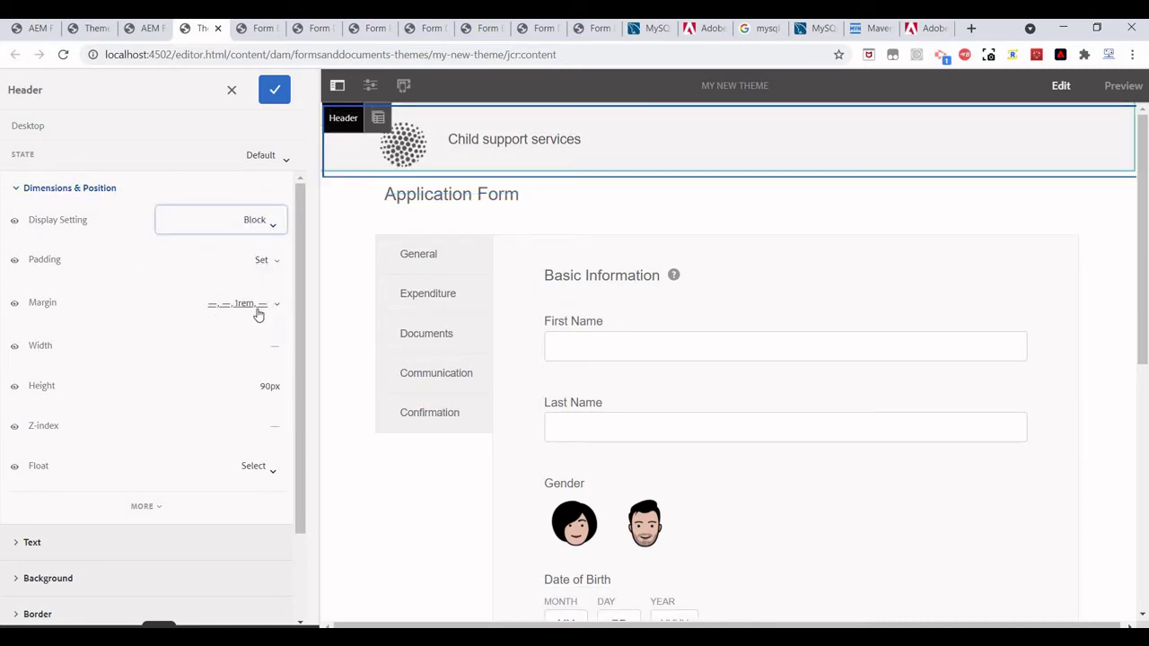
Step: Set the header padding to 0px on every side, replacing the 11px values
left_click(274, 261)
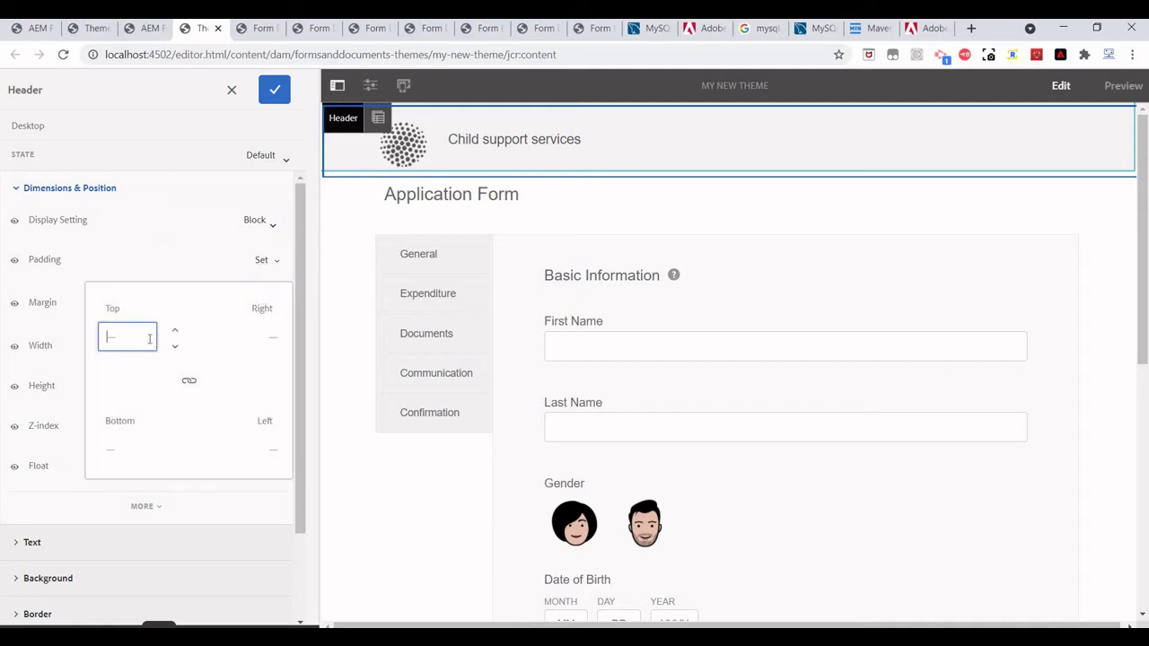
type("12")
left_click(258, 339)
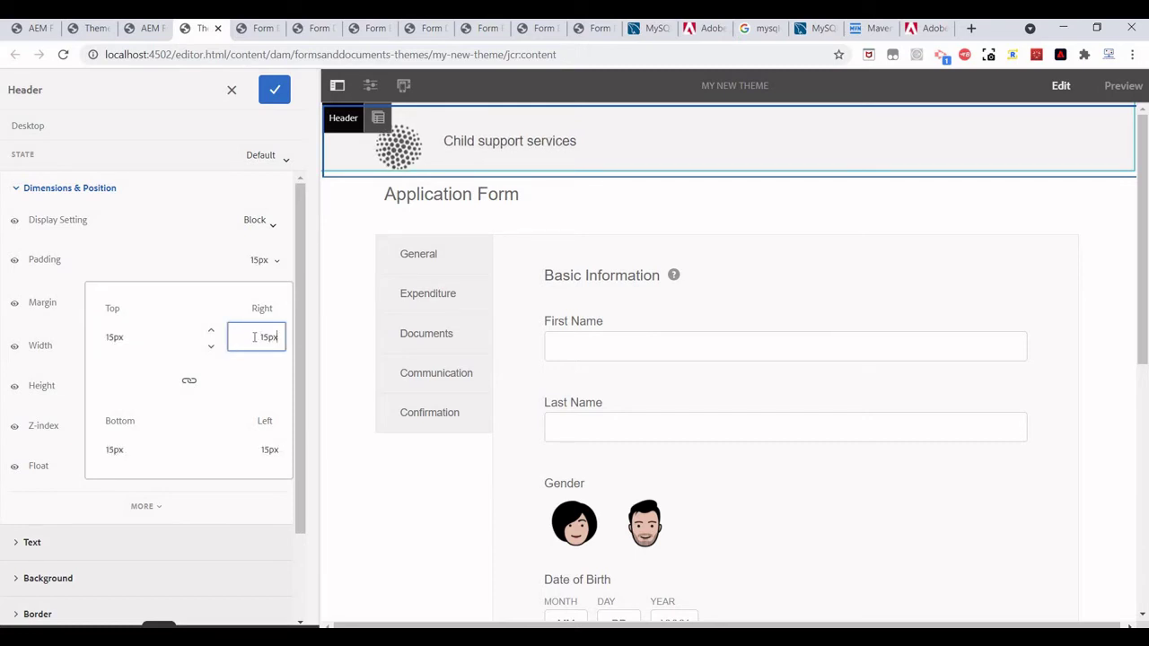
type("28")
key("BackSpace")
key("BackSpace")
type("11")
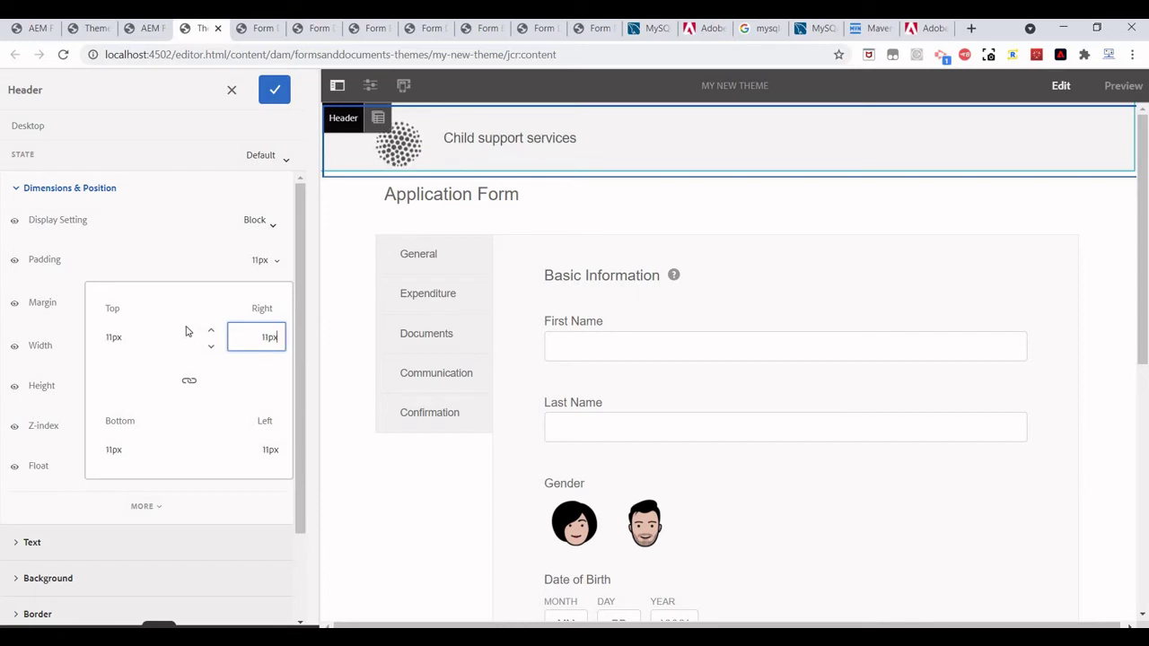
double_click(95, 336)
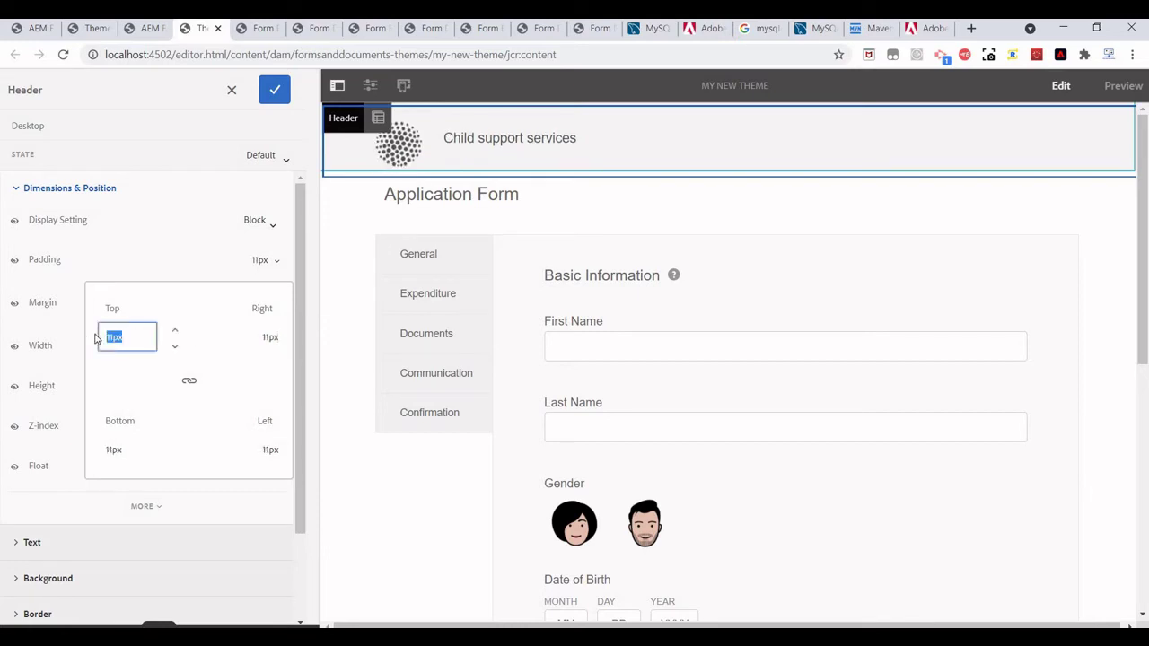
type("0")
double_click(268, 336)
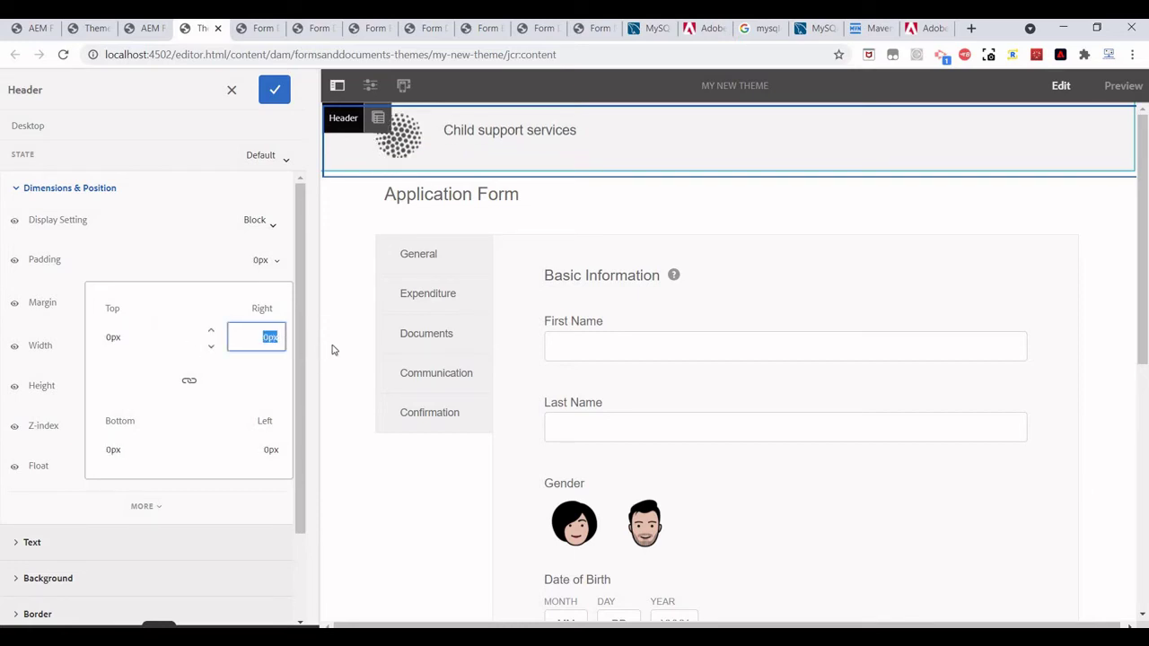
type("0")
left_click(103, 377)
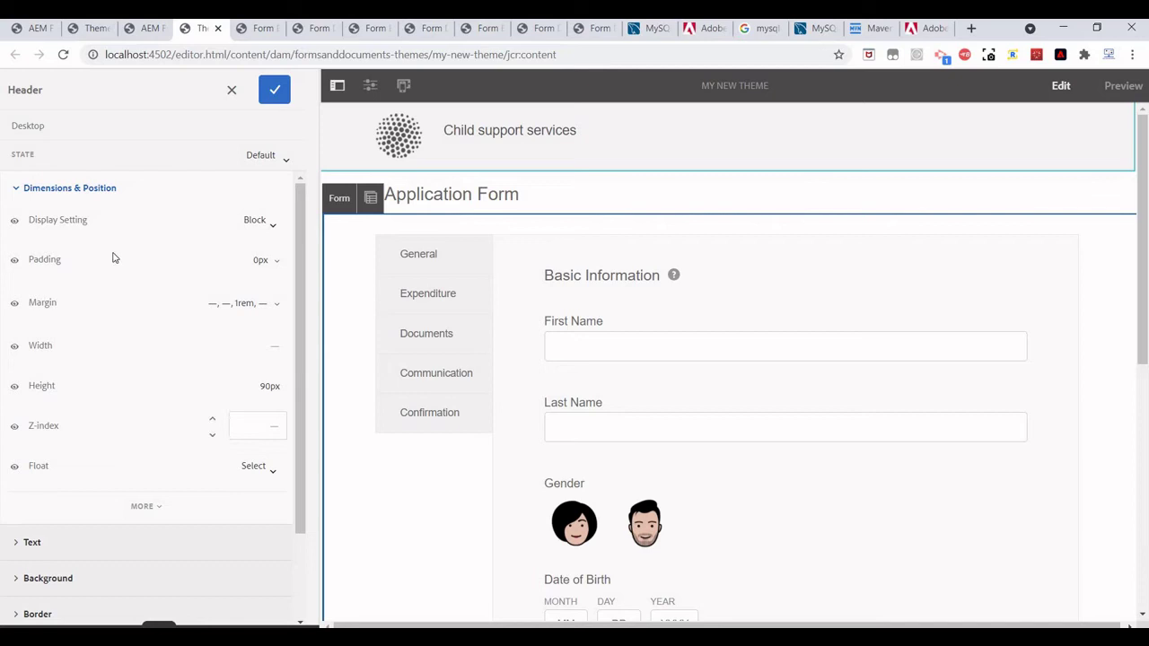
scroll(53, 235, "down", 1)
scroll(47, 234, "up", 1)
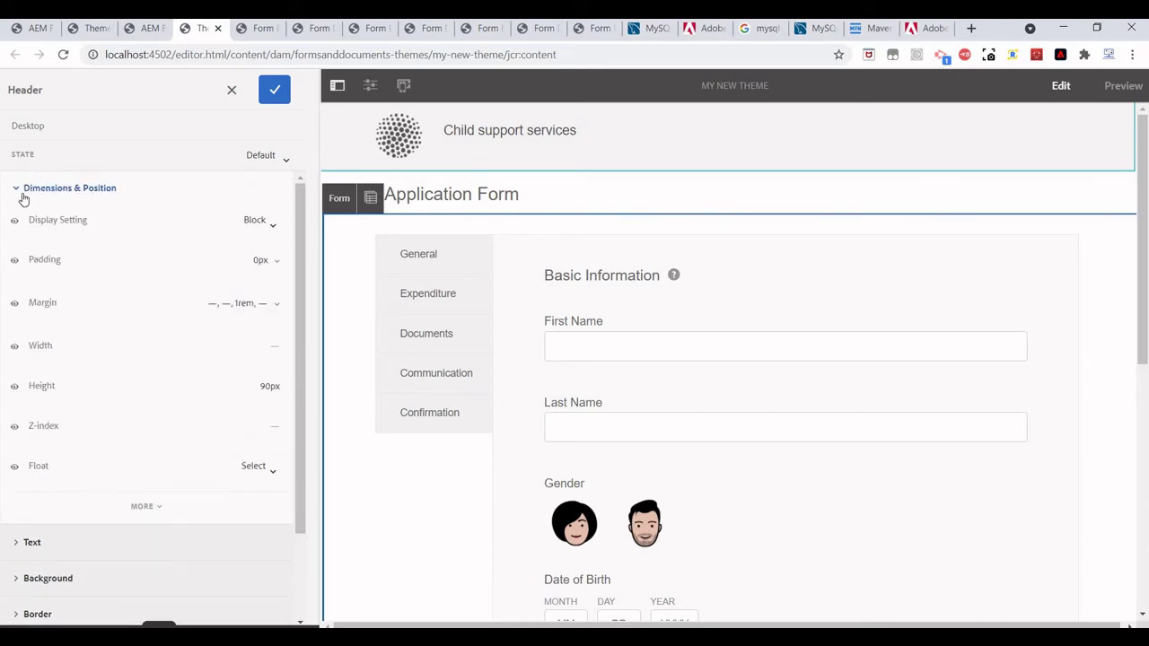
Step: Keep the header's Default state and set its Font Weight to Bold
left_click(283, 166)
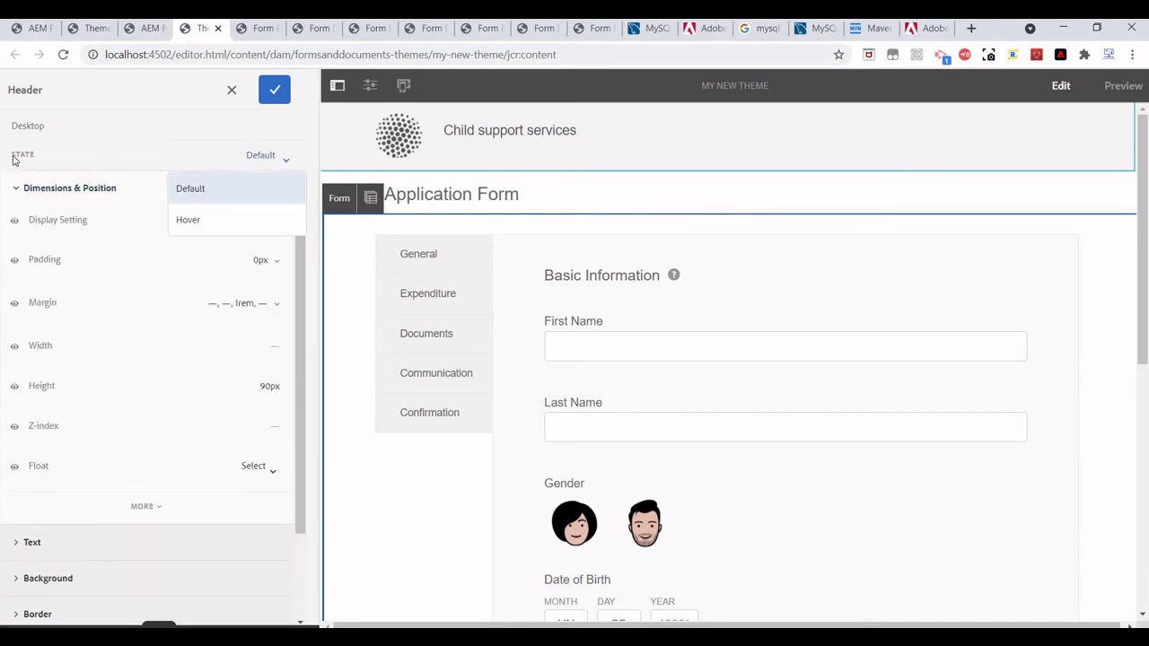
left_click(55, 494)
scroll(8, 457, "down", 2)
left_click(29, 435)
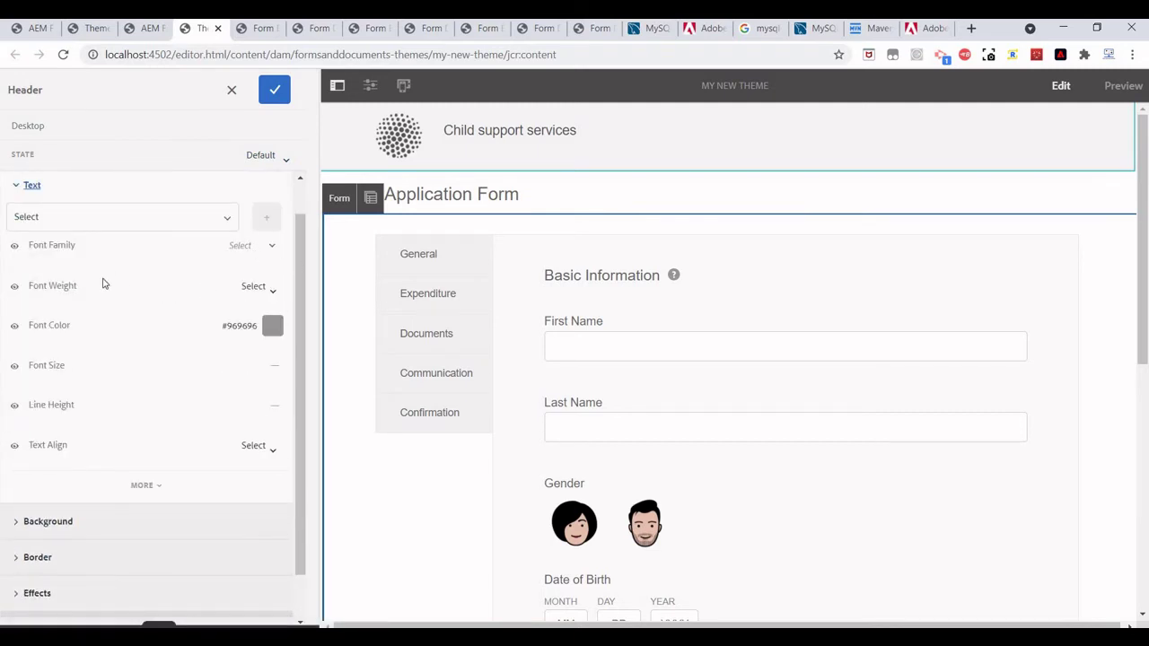
left_click(255, 287)
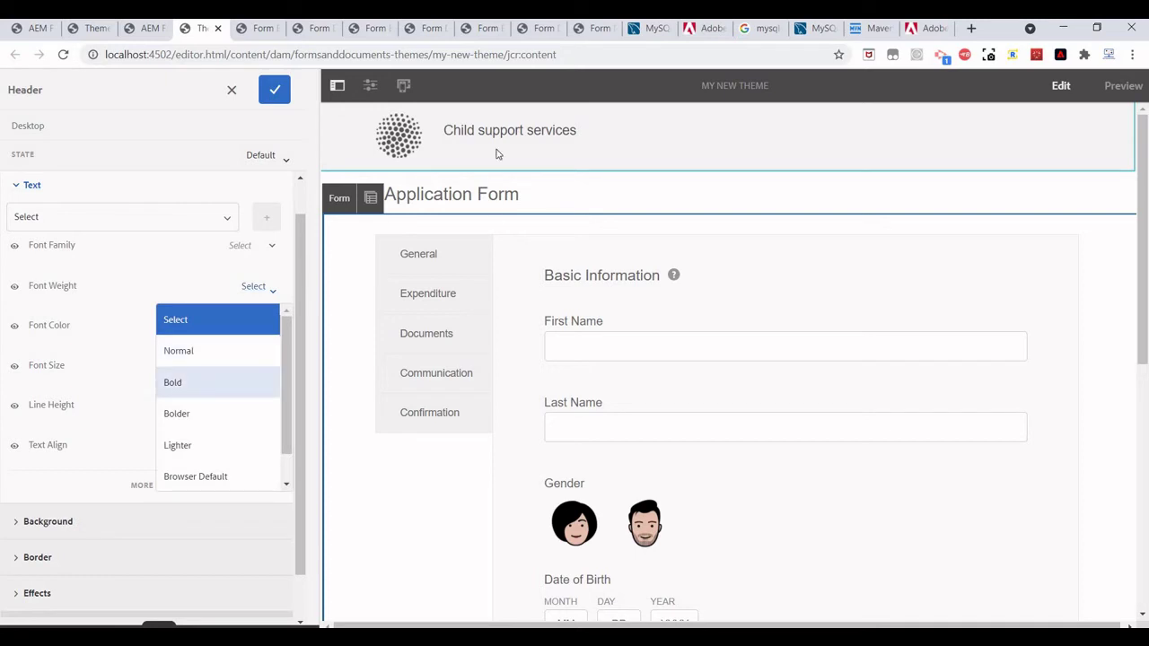
left_click(215, 382)
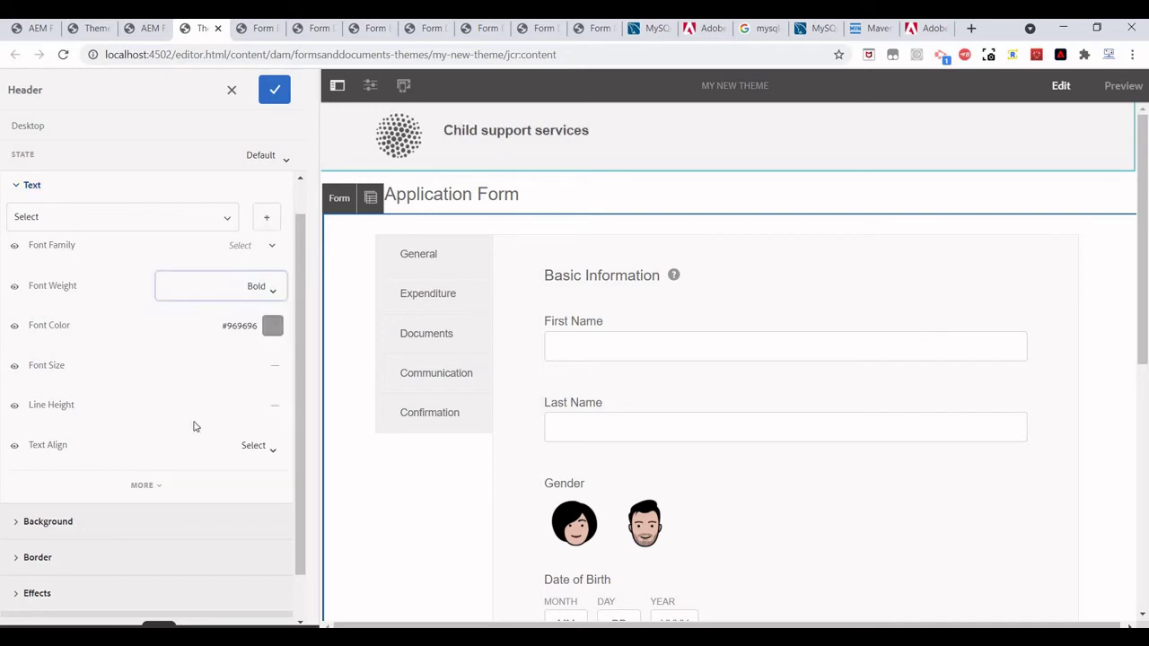
Step: Set the header Text Align to Left after briefly trying Right
left_click(273, 452)
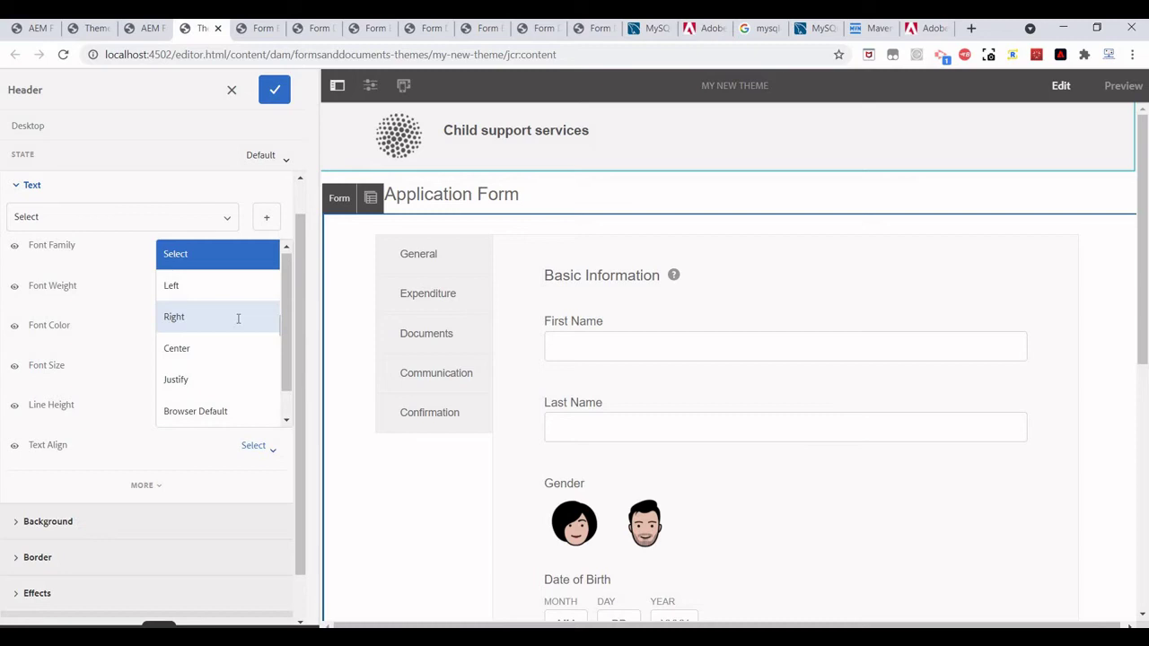
left_click(238, 318)
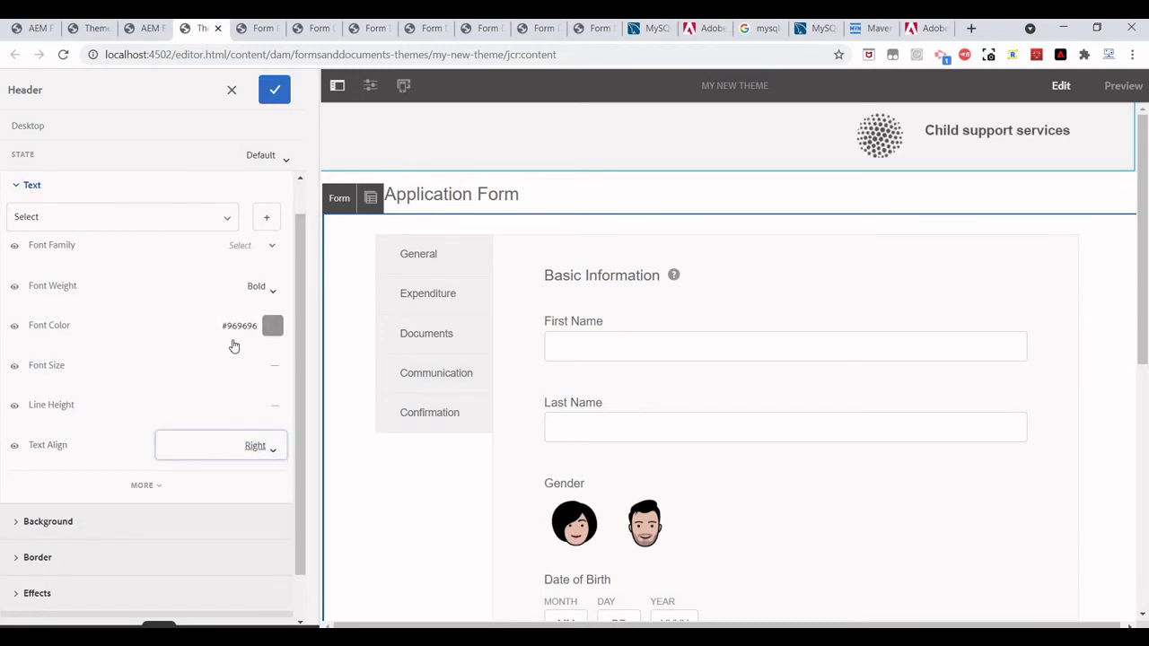
key("Return")
key("Up")
key("Return")
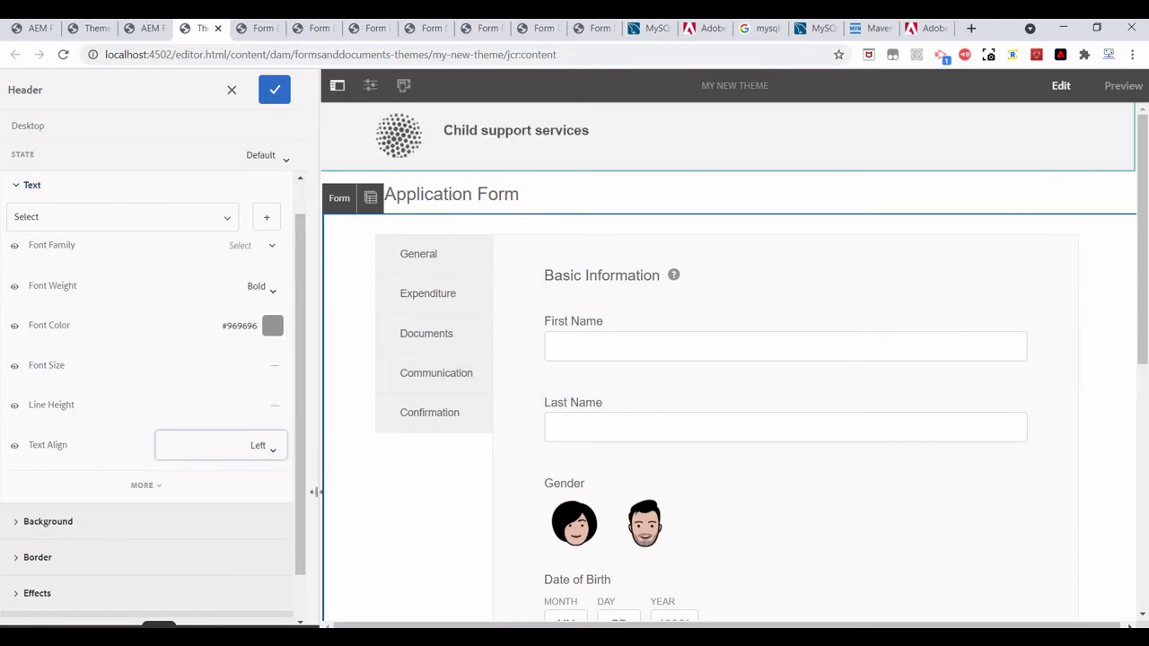
left_click(63, 524)
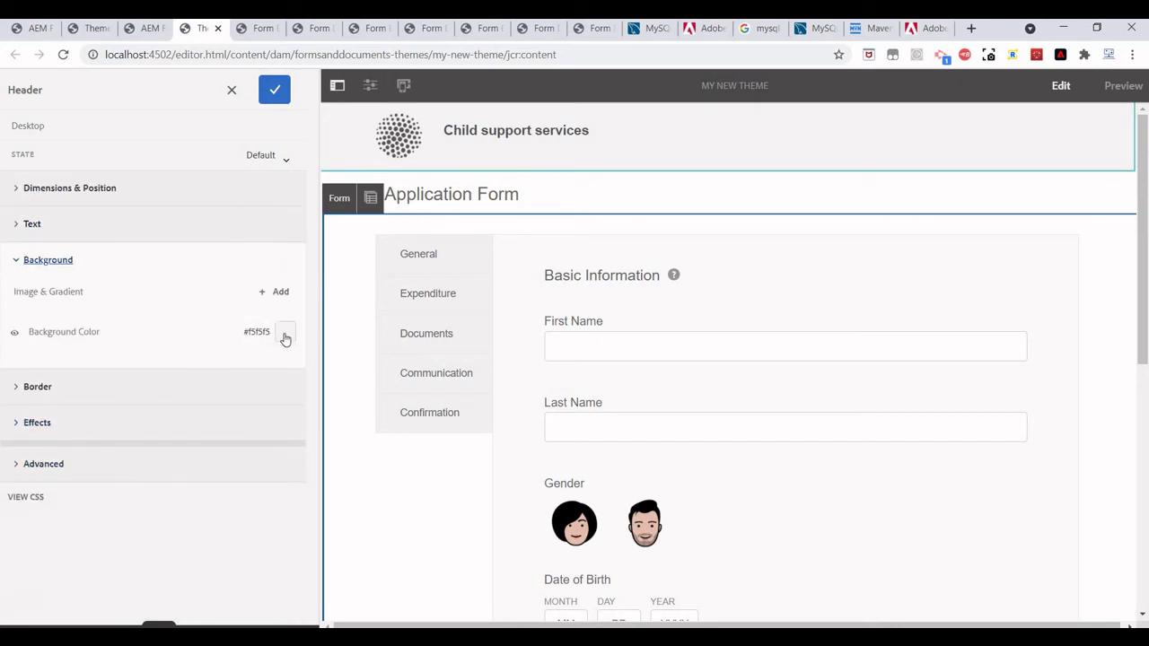
Step: Give the header a light blue #7FDBFF background, then select the form's Submit button
left_click(285, 335)
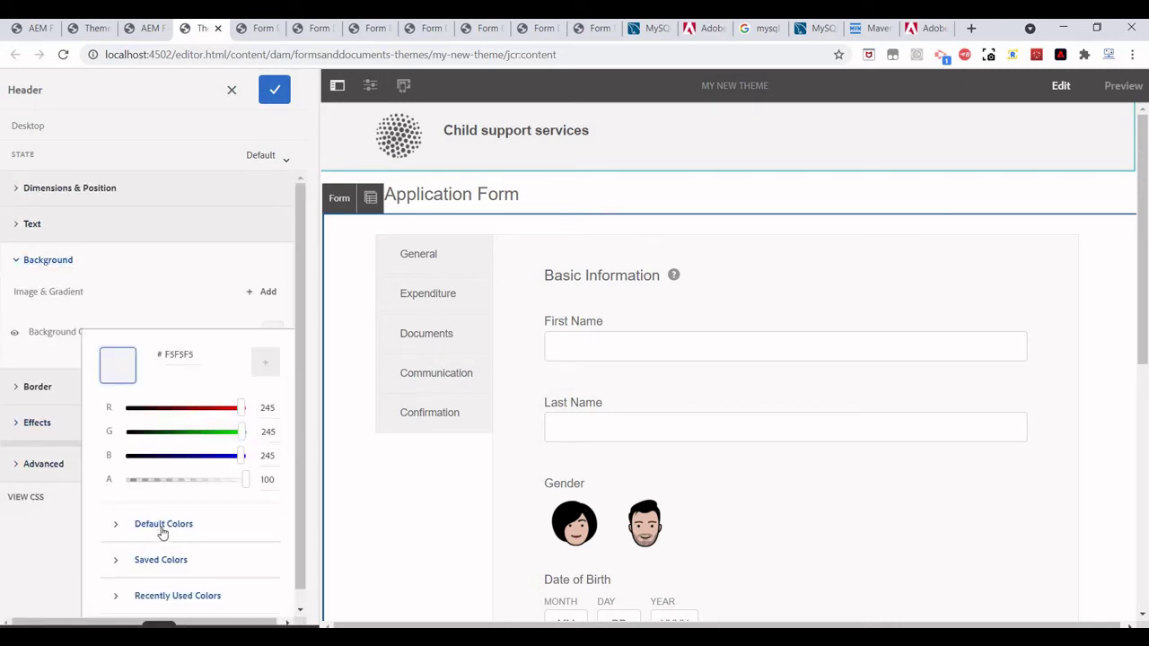
left_click(162, 524)
scroll(208, 429, "down", 2)
left_click(205, 423)
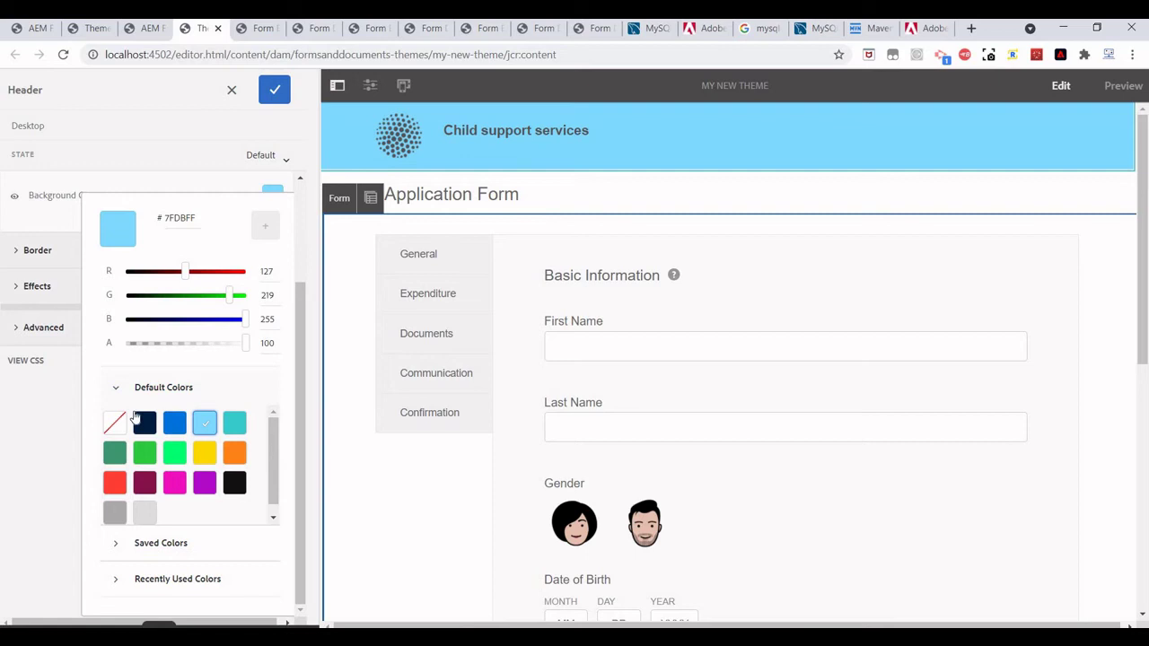
left_click(81, 426)
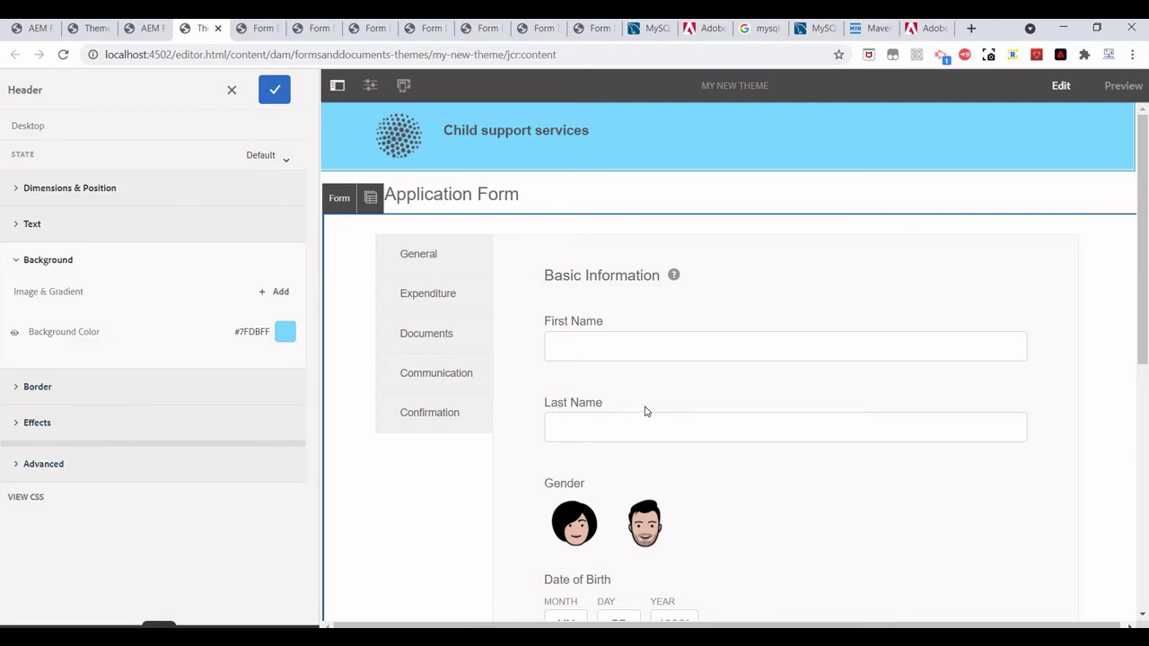
scroll(644, 411, "down", 5)
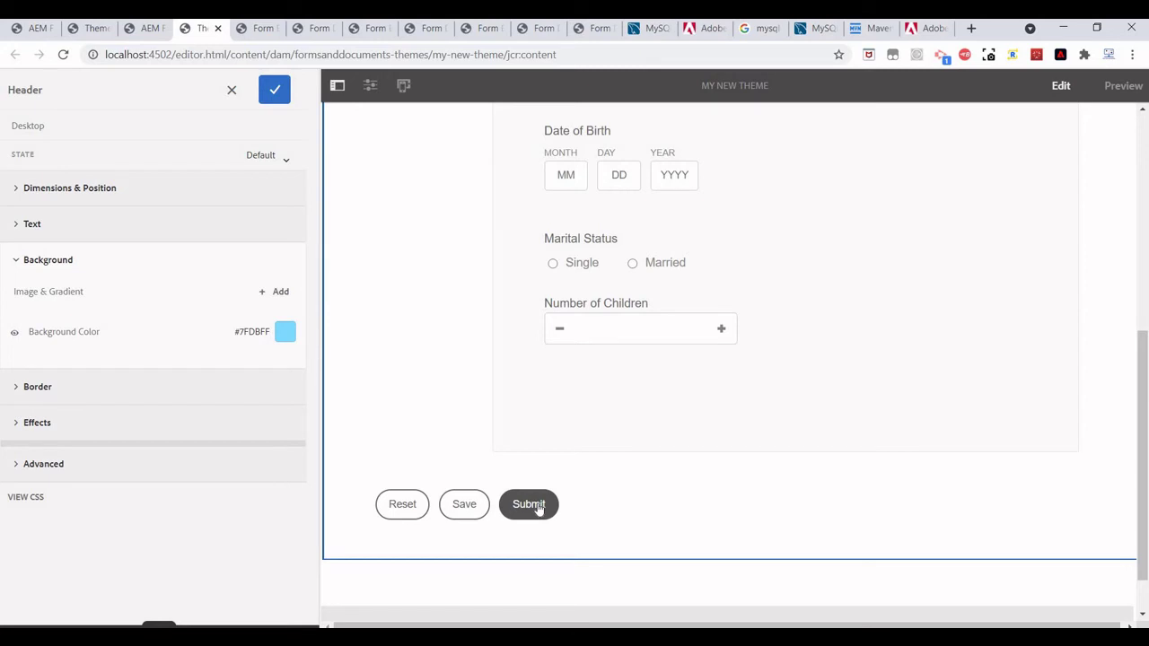
left_click(538, 508)
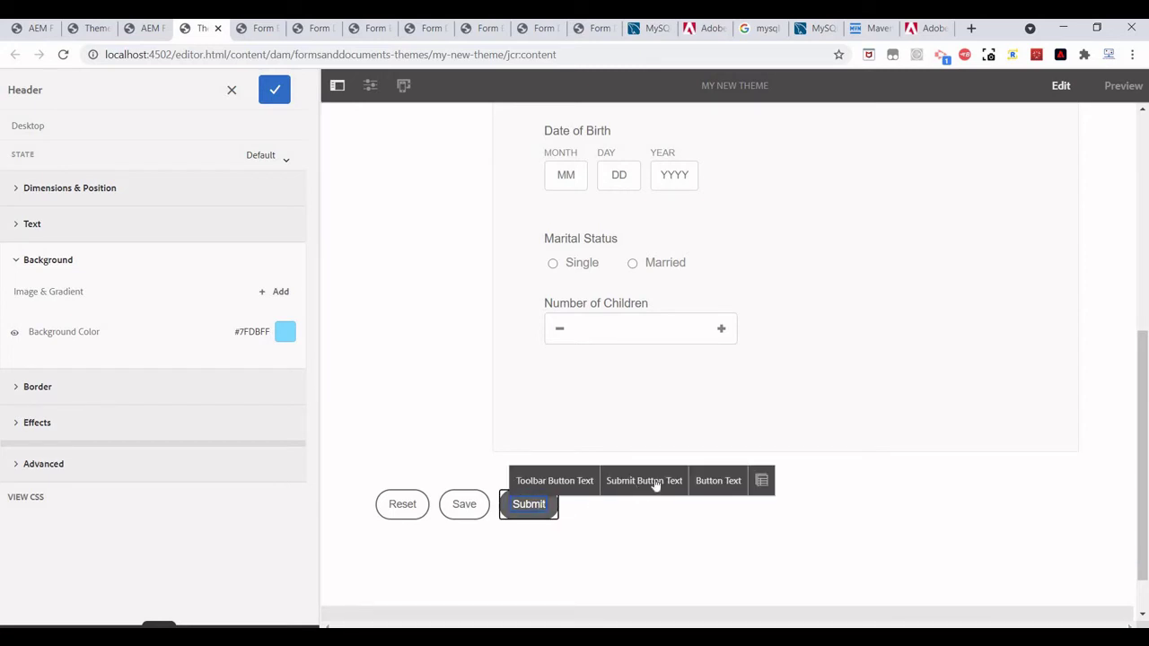
Step: Commit the header styles, try and discard yellow on the button text, then select Submit Button
left_click(655, 482)
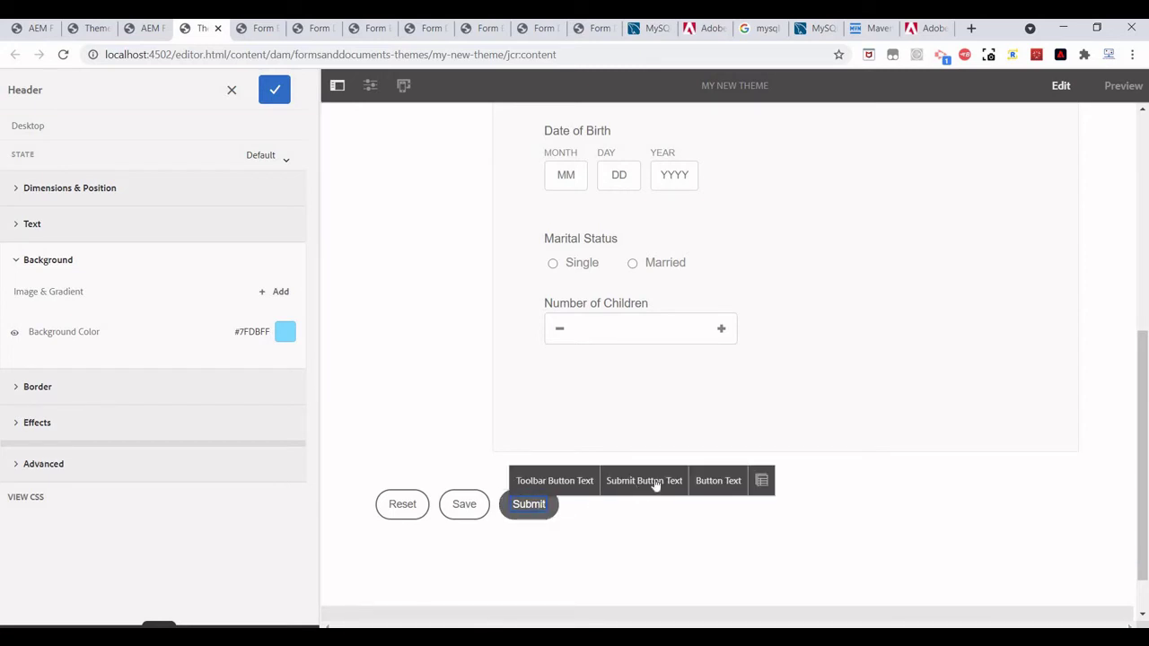
left_click(274, 97)
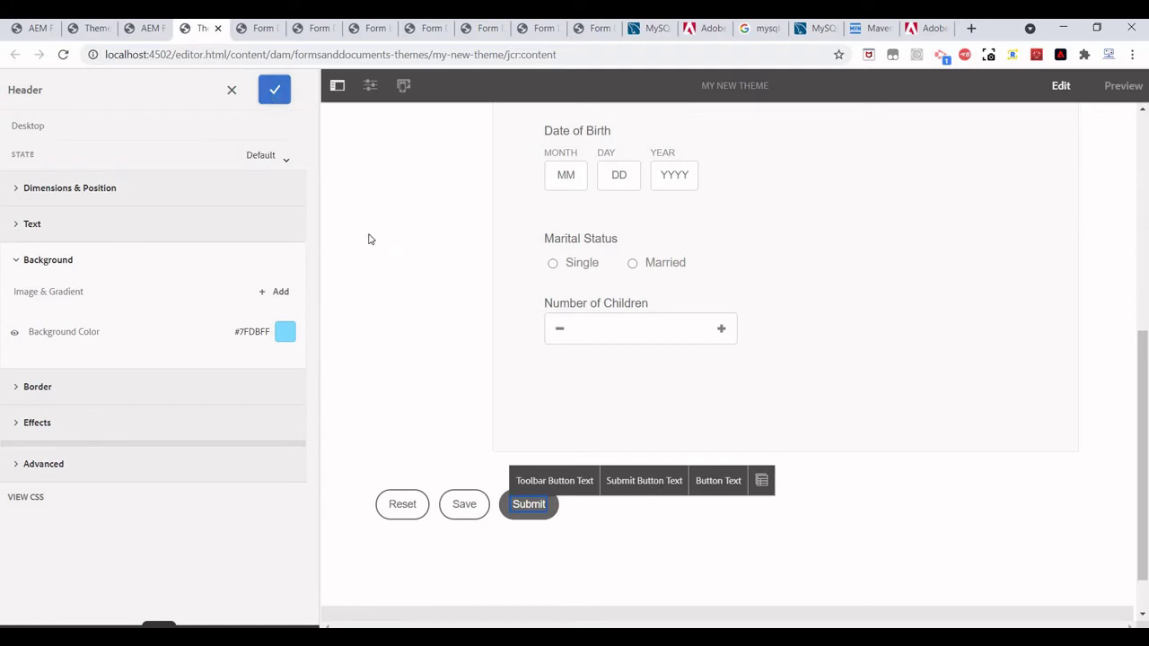
left_click(640, 485)
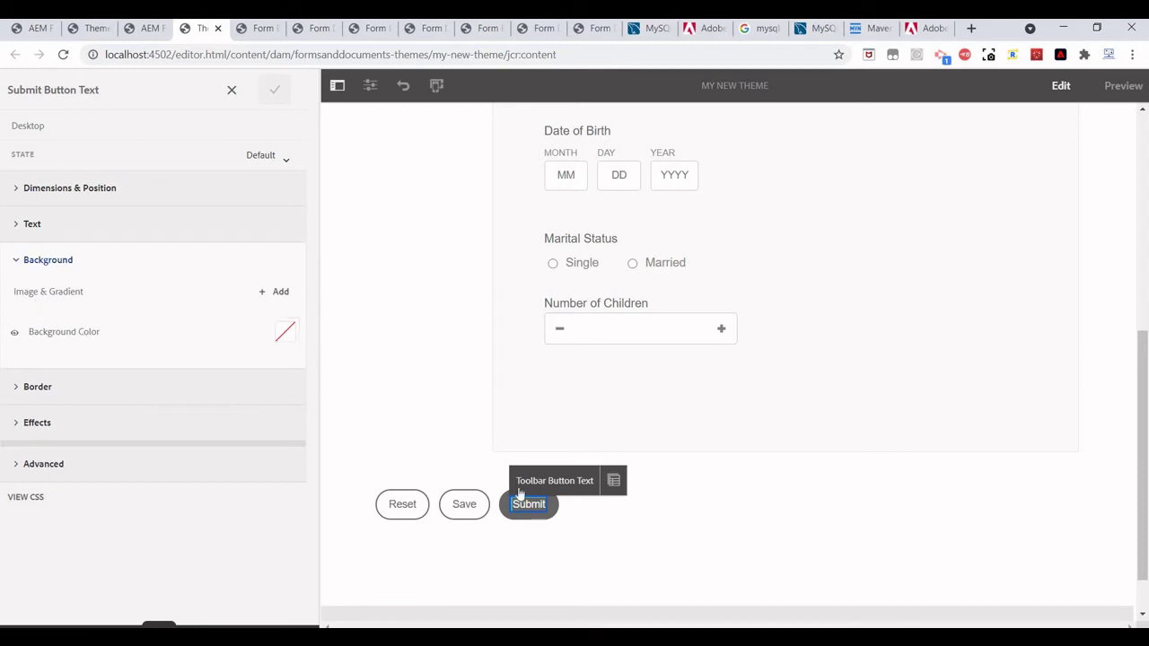
left_click(286, 332)
left_click(184, 492)
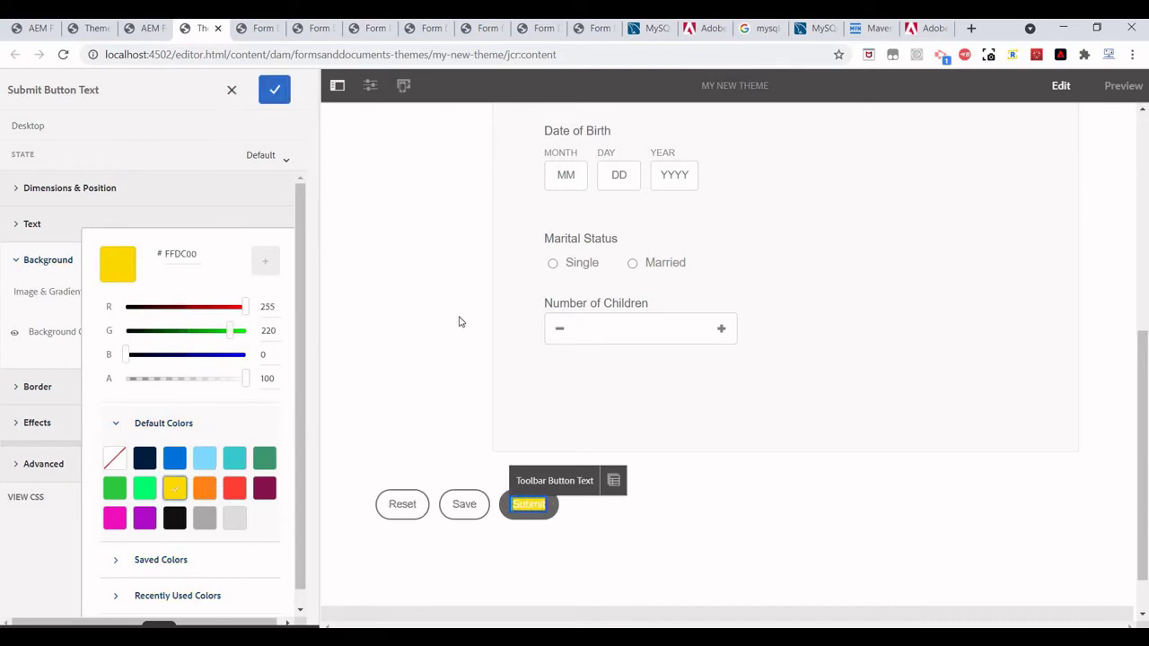
key("Escape")
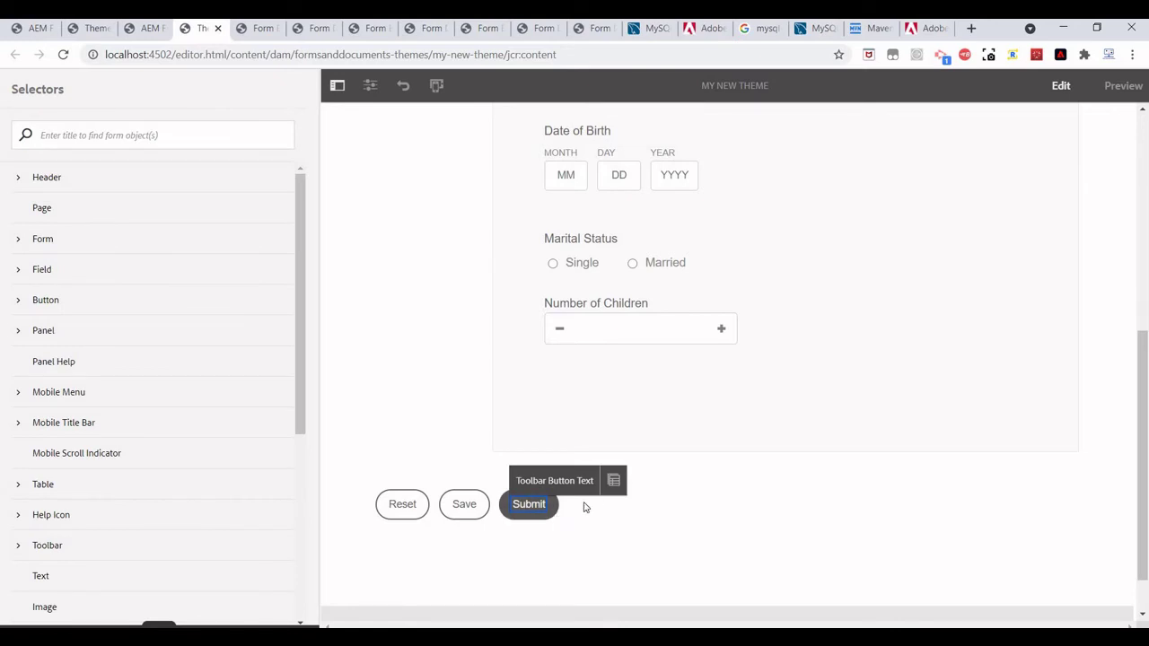
left_click(607, 480)
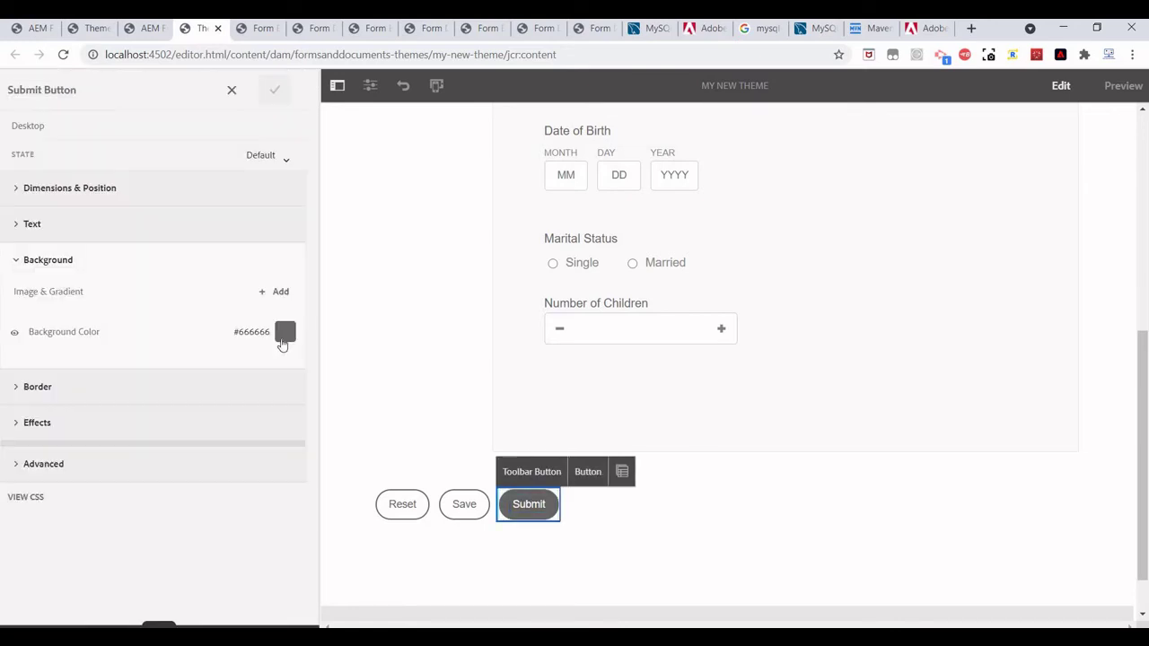
Step: Set the Submit button background color to yellow #FFDC00
left_click(283, 340)
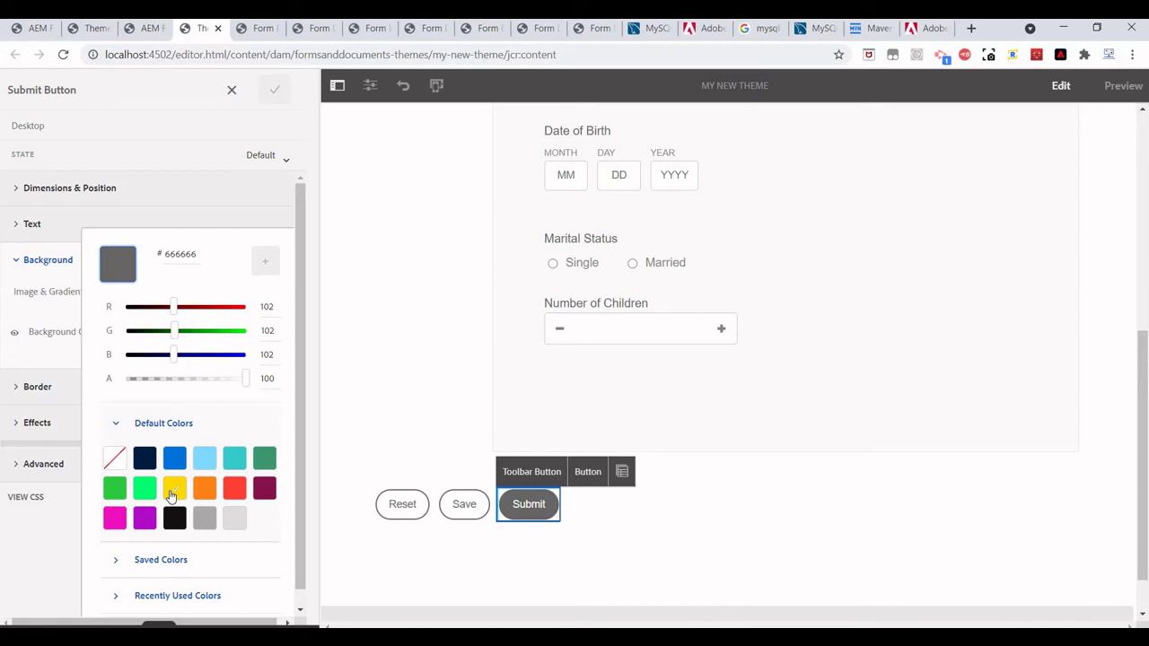
left_click(173, 492)
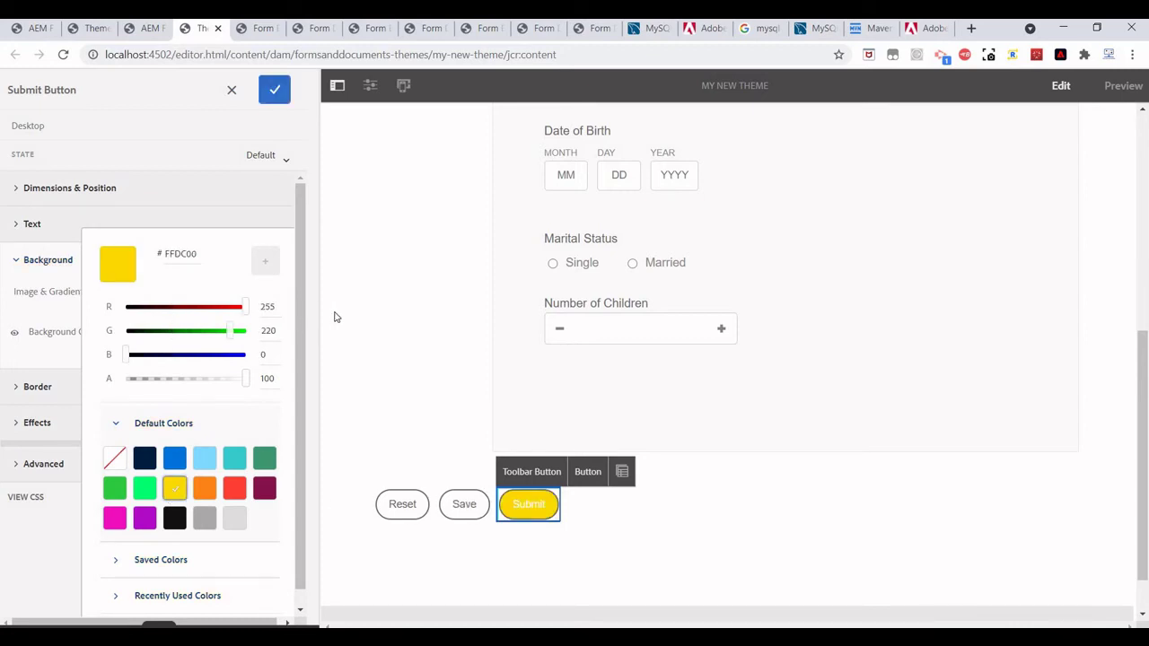
left_click(77, 216)
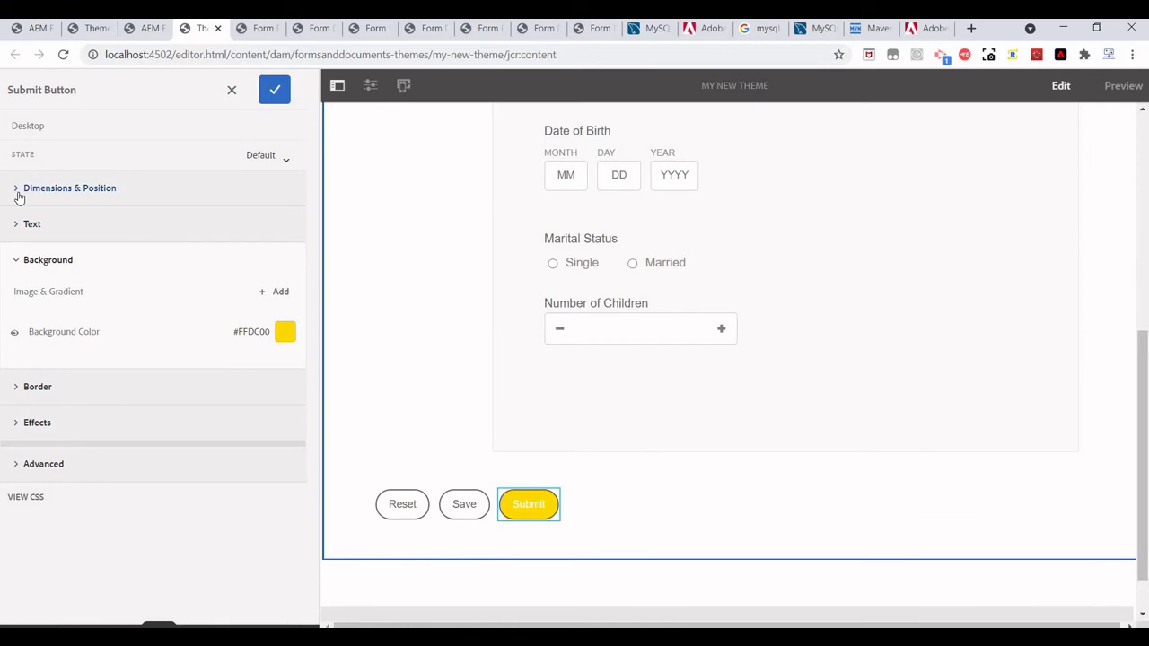
Step: Set the Submit button's display to Block and expand its Effects settings
left_click(18, 194)
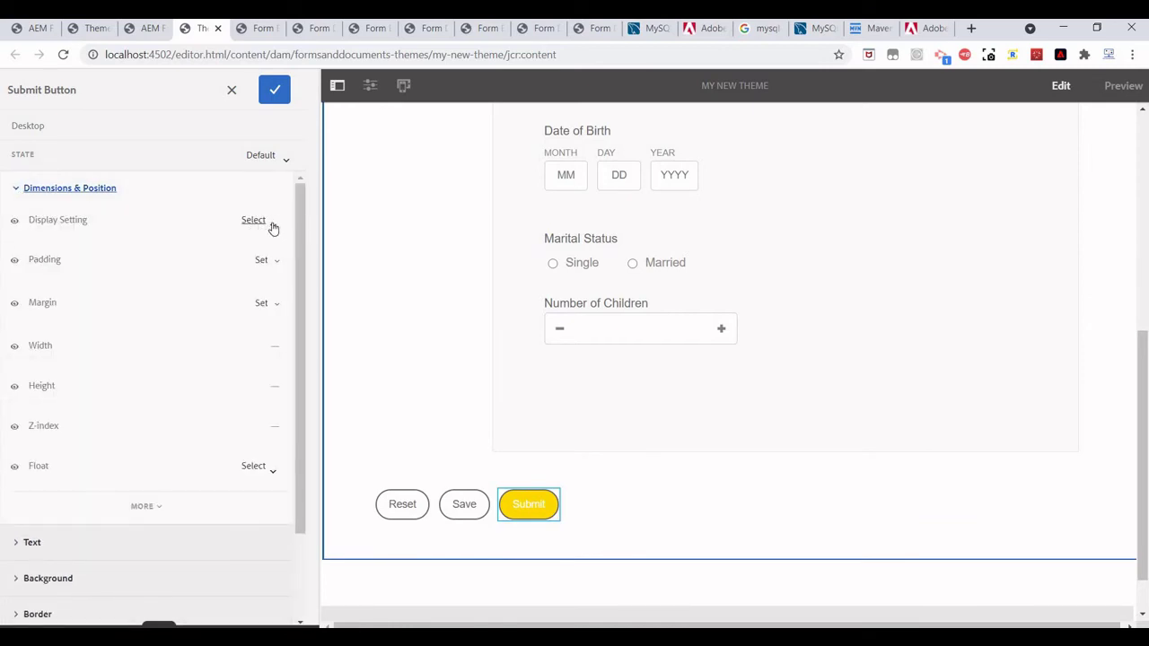
left_click(273, 228)
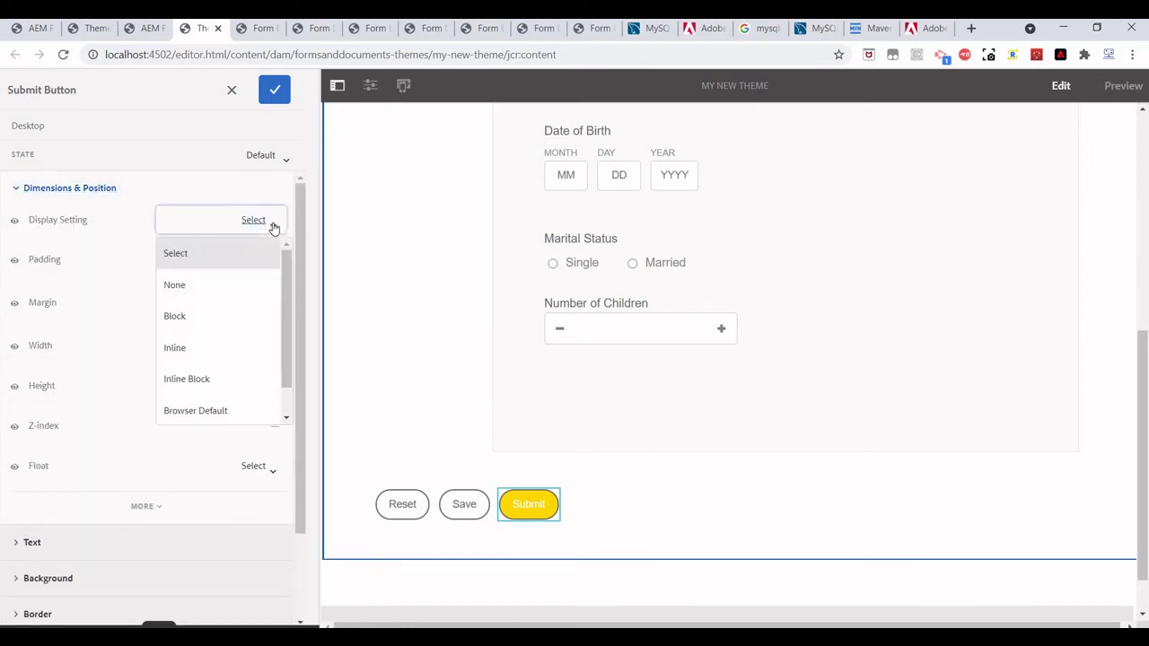
left_click(225, 320)
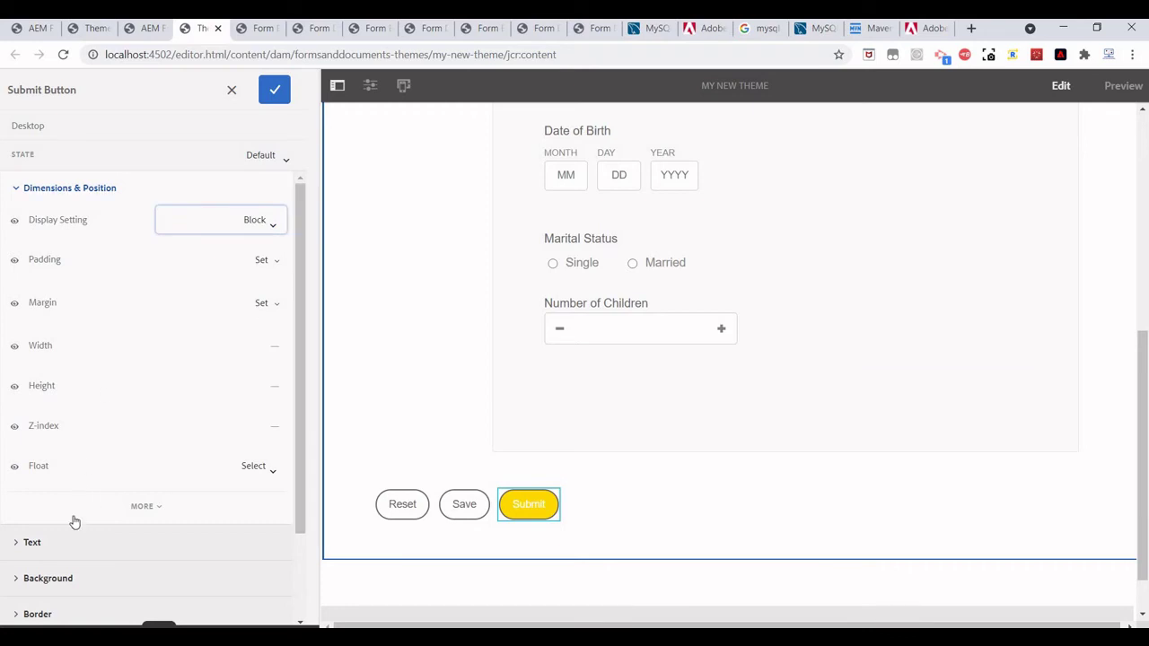
scroll(75, 521, "down", 2)
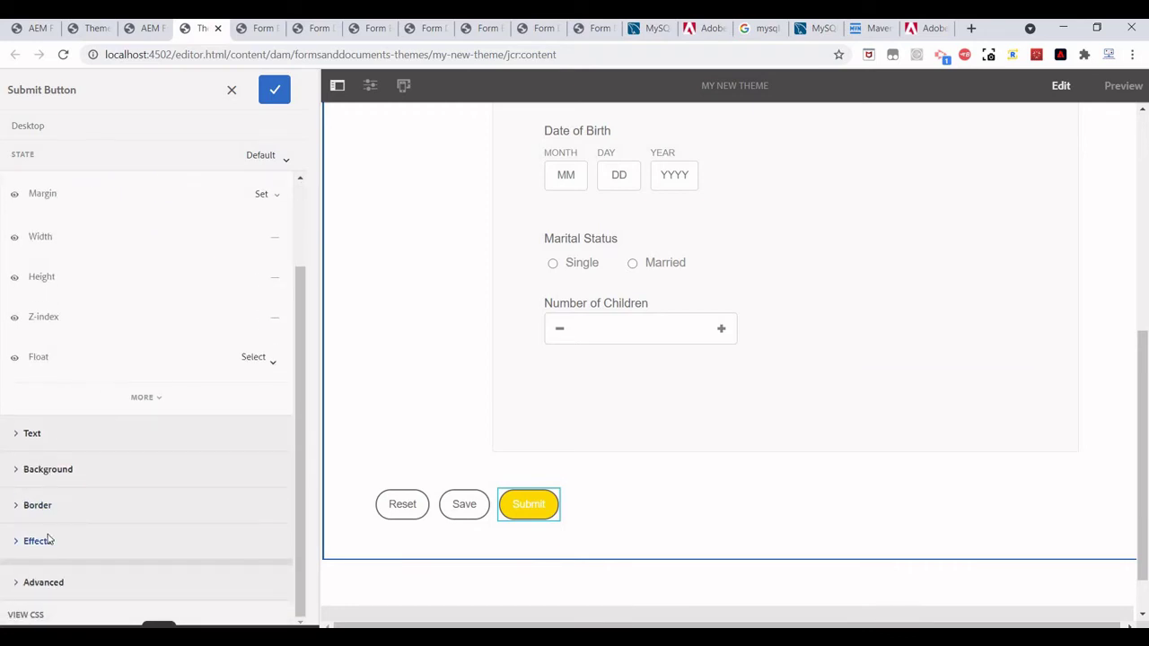
left_click(49, 539)
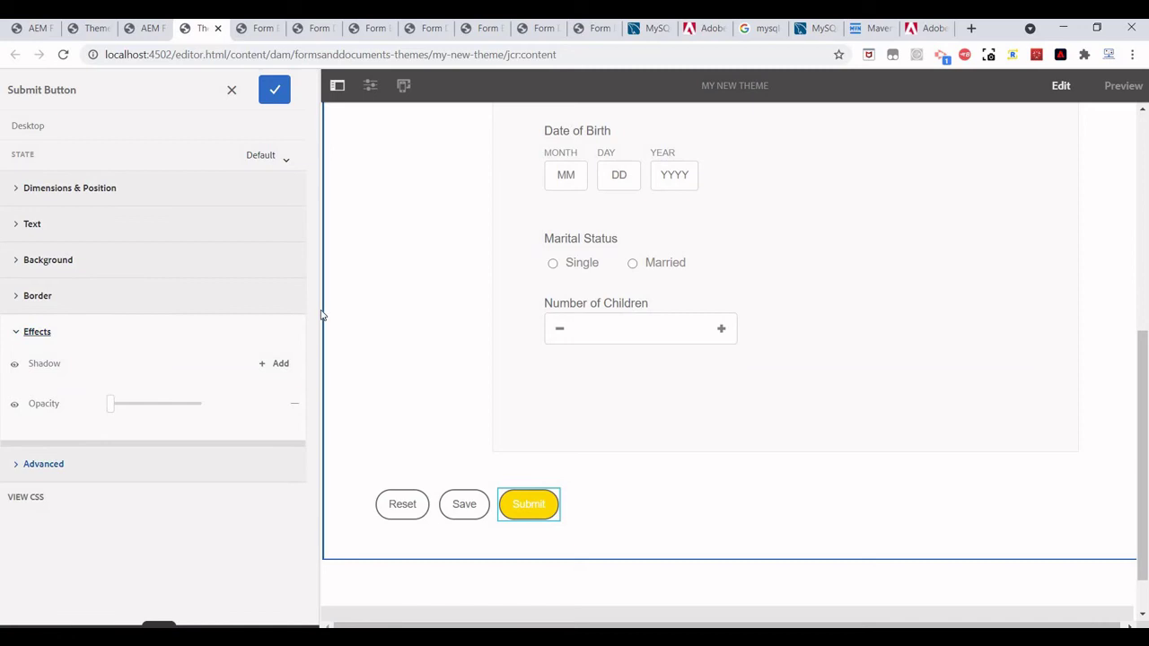
Step: Save the theme's styling changes, including the yellow Submit button
scroll(566, 337, "up", 3)
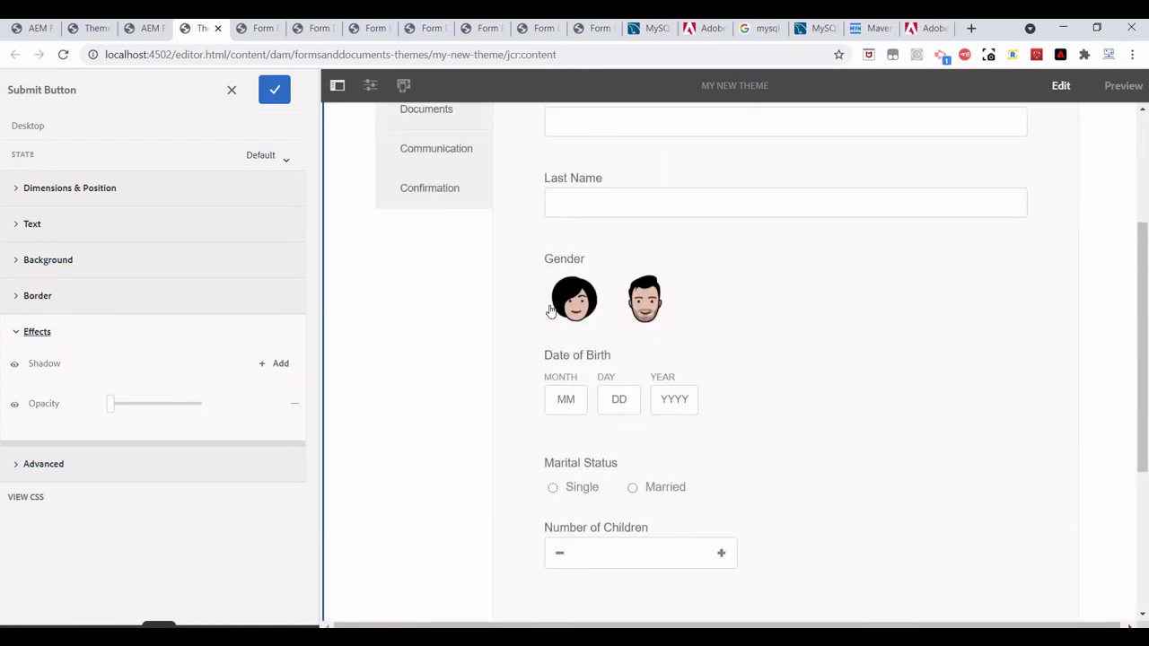
scroll(550, 310, "up", 3)
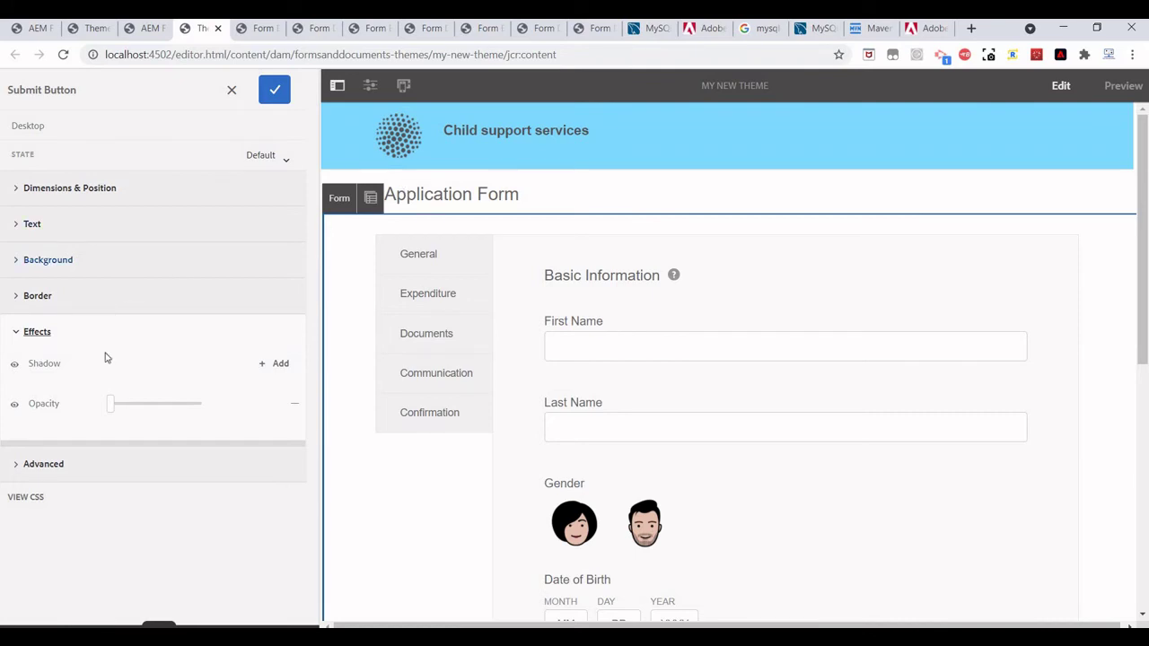
left_click(274, 90)
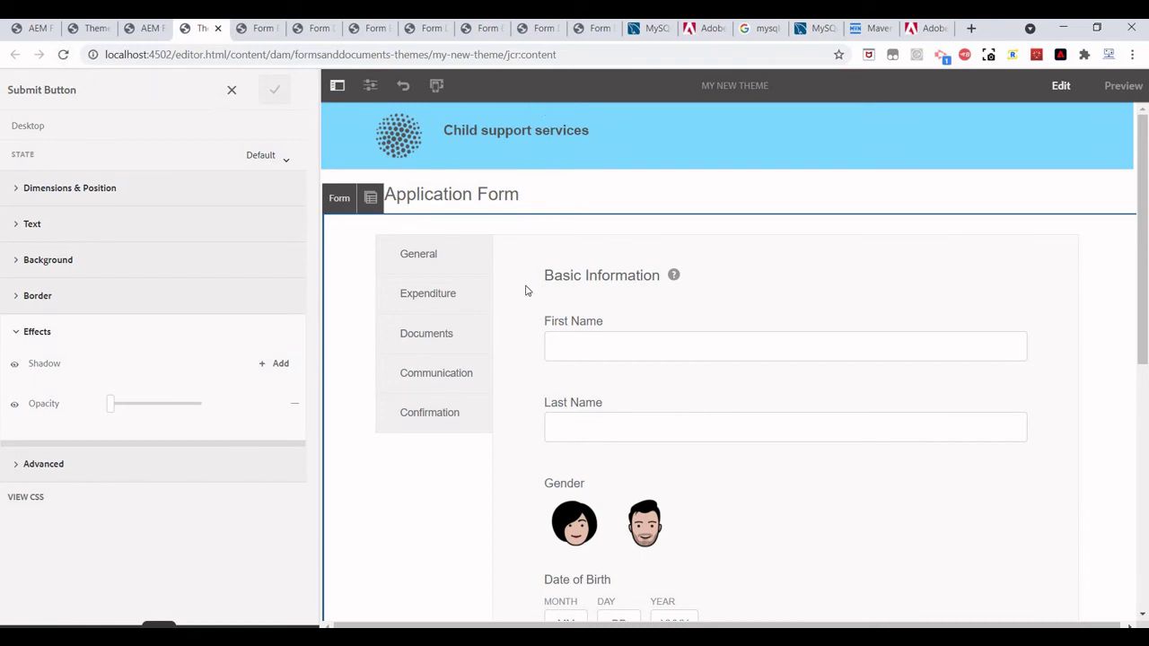
scroll(558, 427, "down", 4)
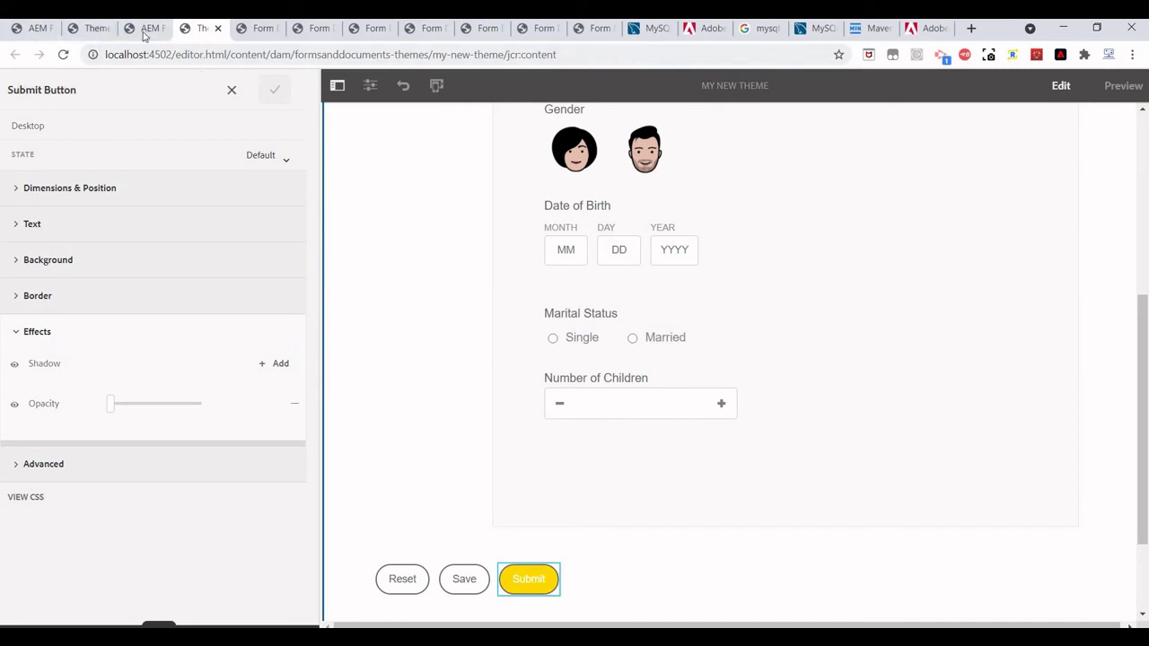
Step: In the first tab, load the /aem/start.html navigation page
left_click(36, 28)
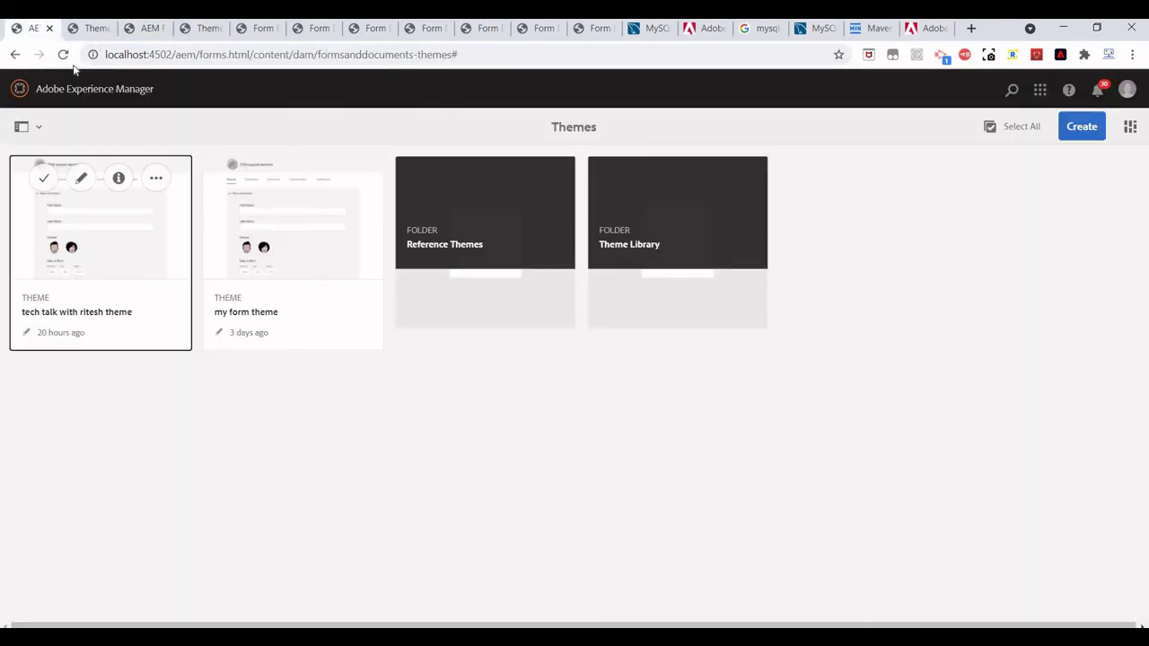
left_click_drag(836, 54, 194, 55)
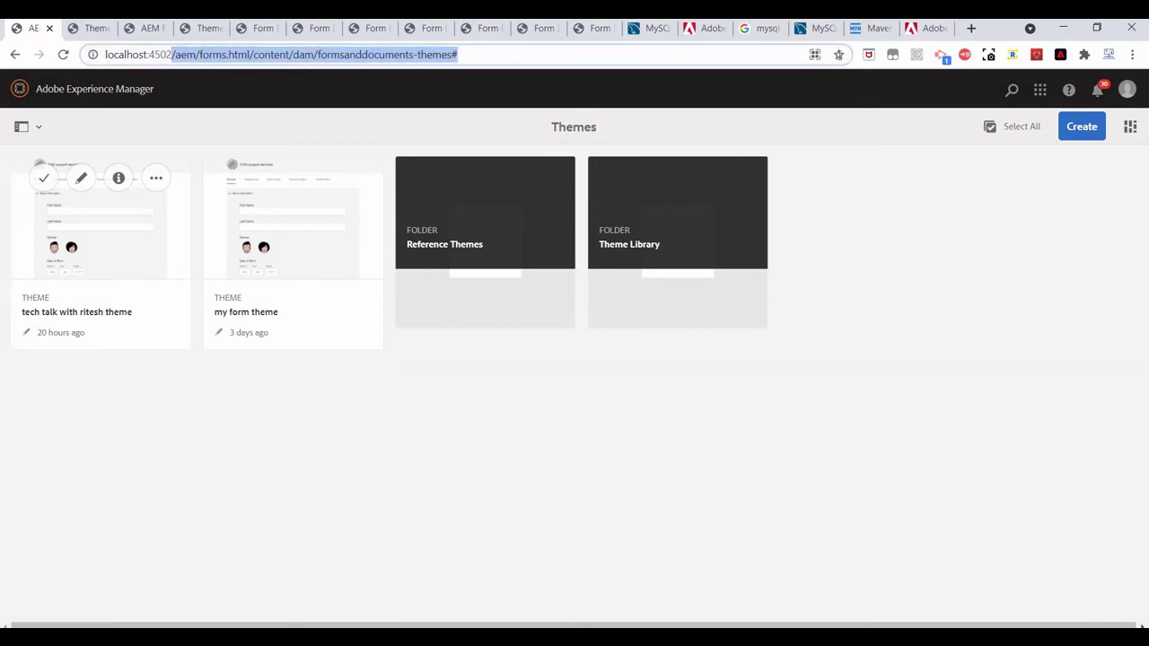
type("start.html")
key("Return")
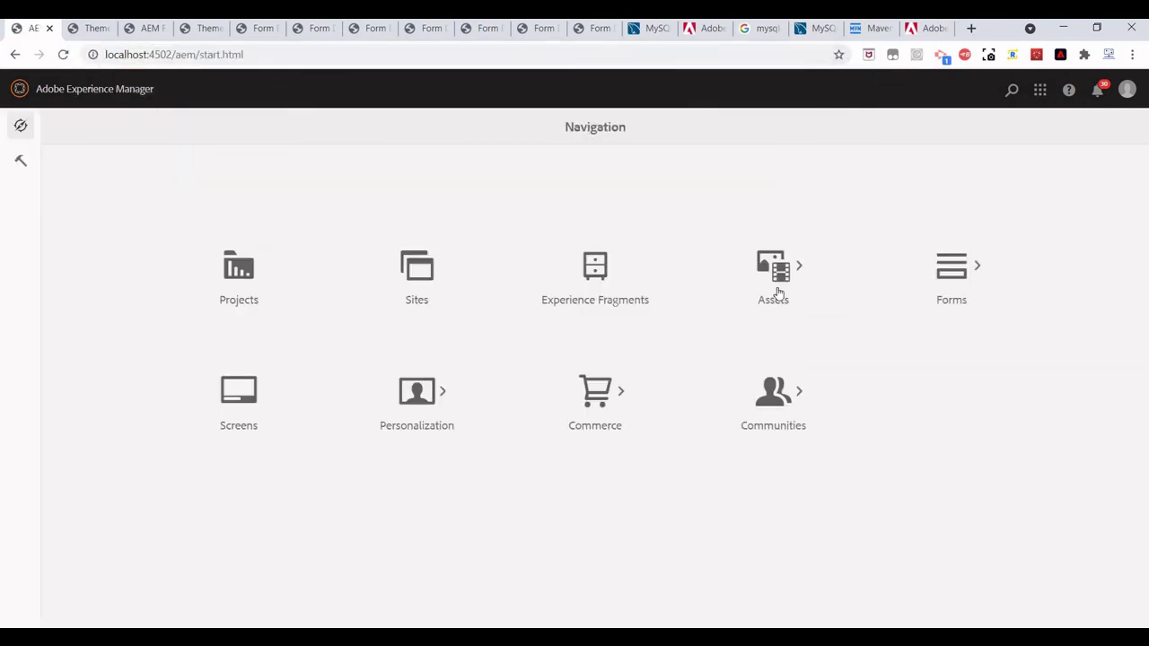
left_click(774, 270)
key("alt+Left")
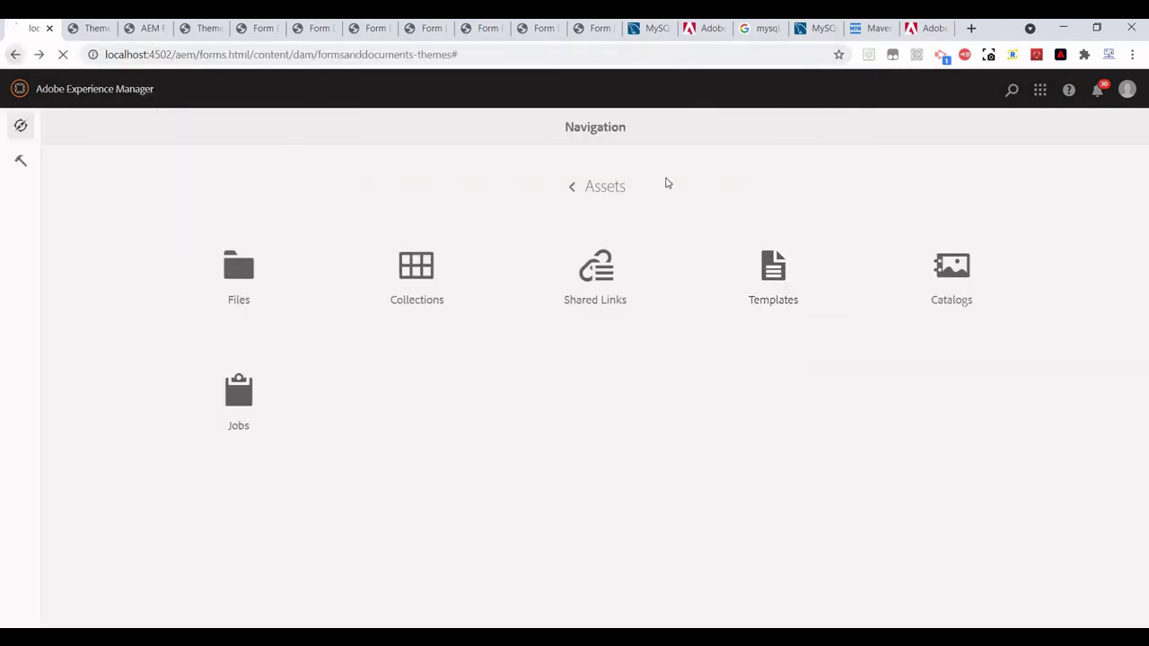
left_click_drag(174, 55, 879, 69)
key("alt+Right")
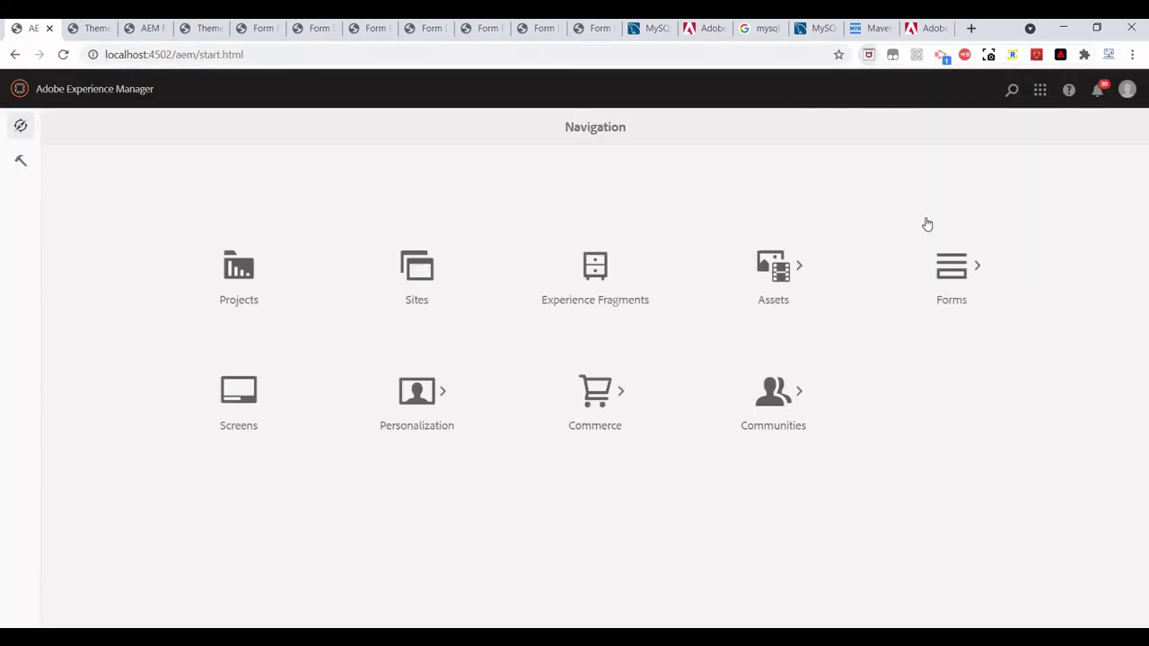
Step: In Forms > Forms & Documents, start creating a new Adaptive Form
left_click(968, 281)
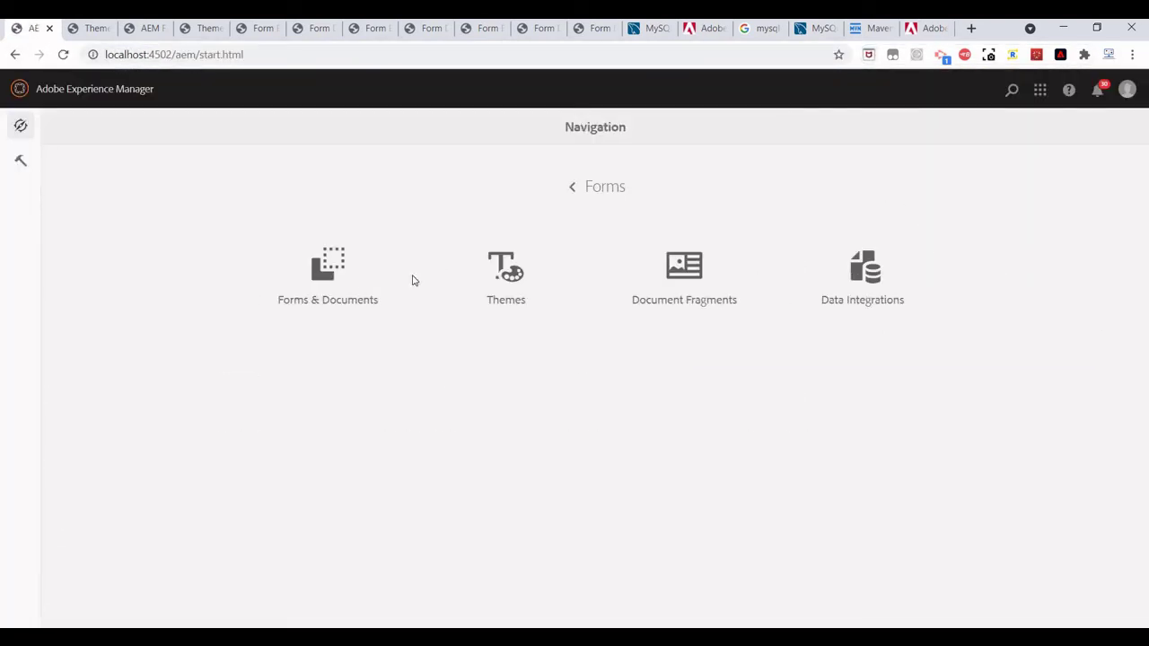
left_click(338, 297)
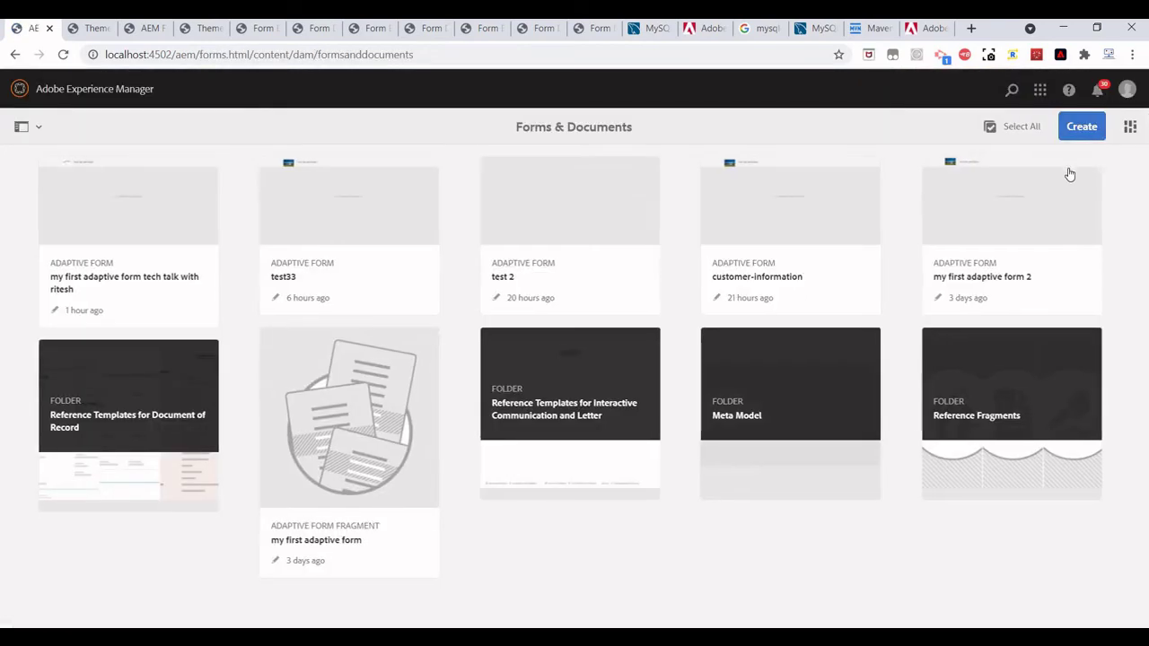
left_click(1083, 130)
left_click(1014, 161)
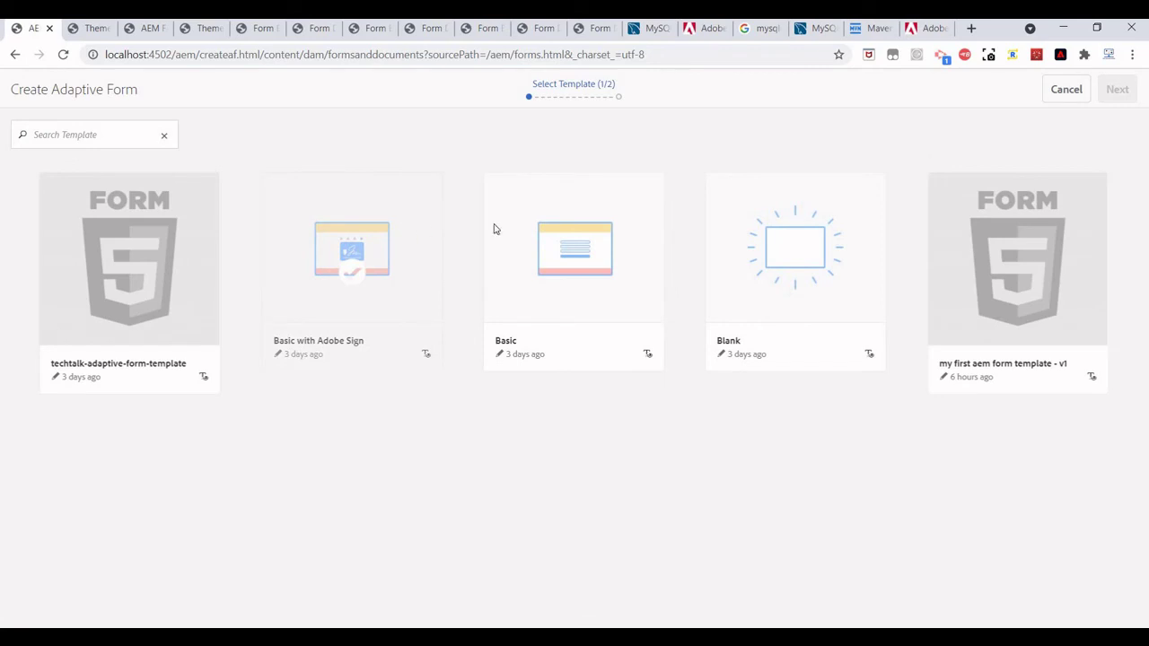
Step: Use the 'my first aem form template - v1' template and title the form 'my form with my theme'
left_click(1025, 274)
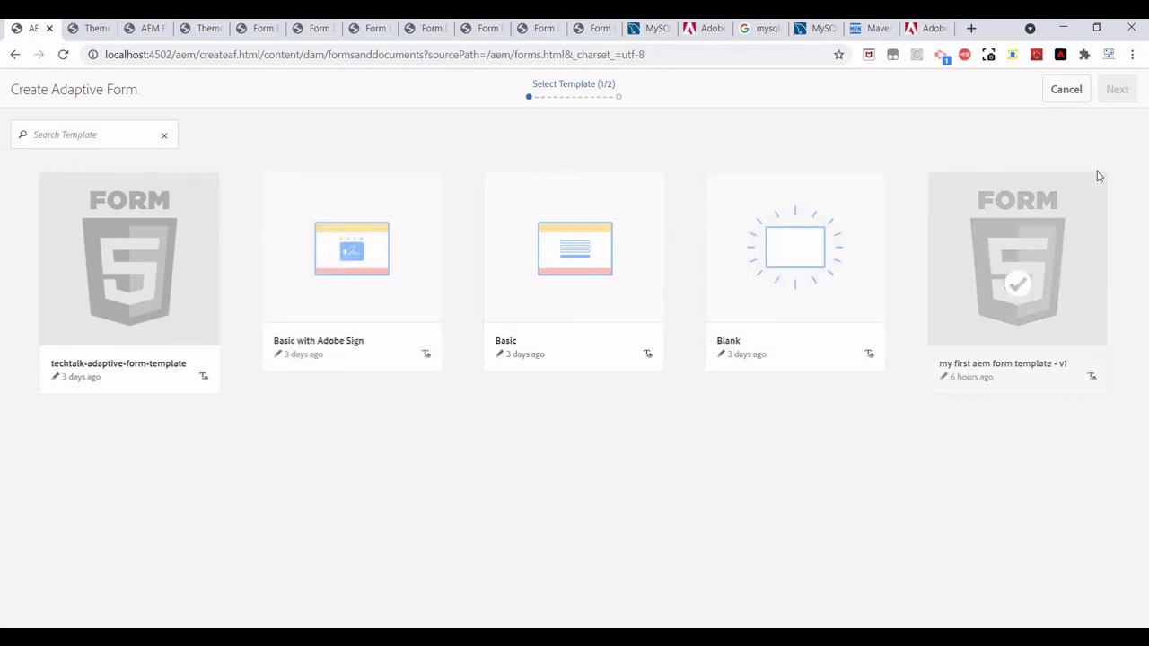
left_click(1116, 89)
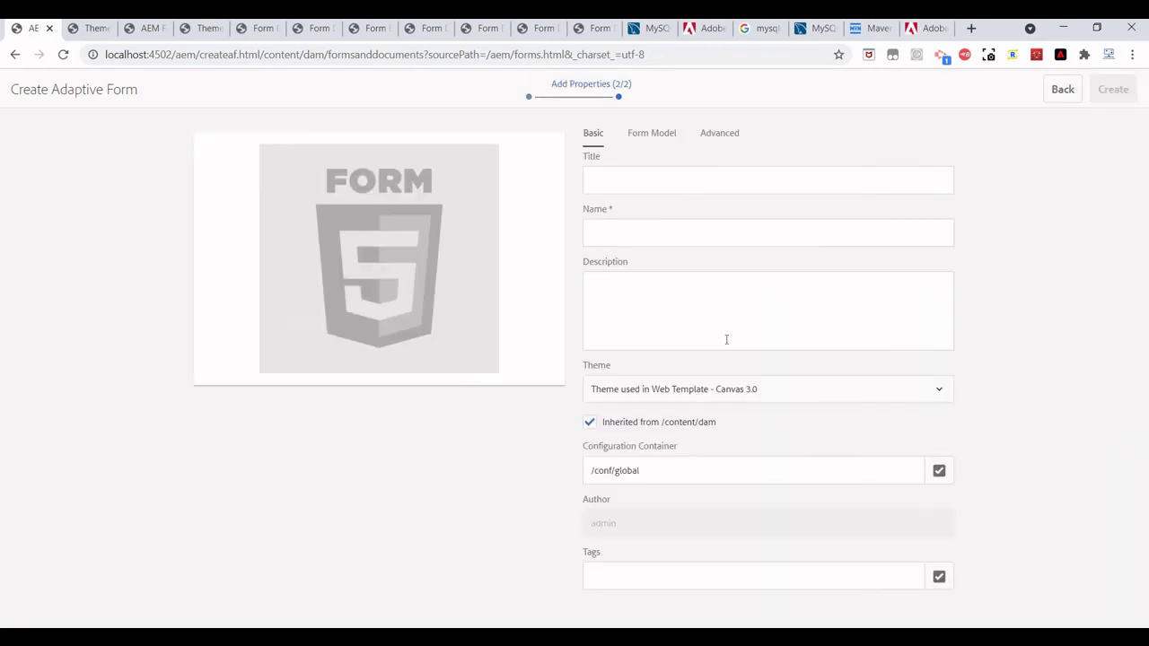
left_click(632, 181)
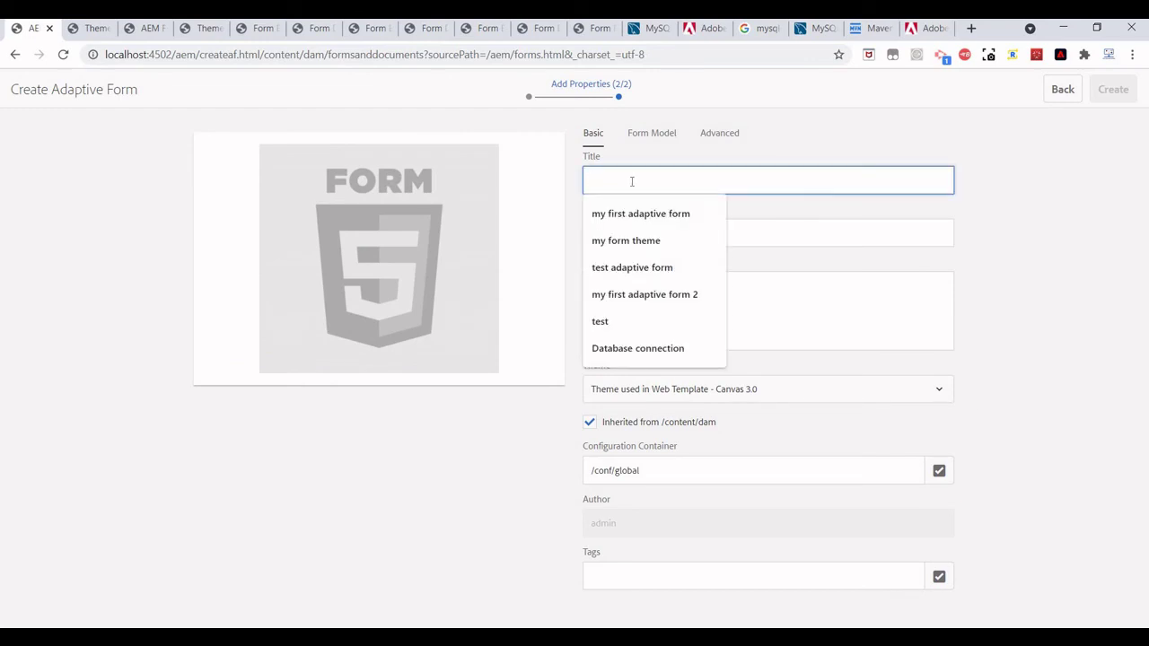
type("my fo")
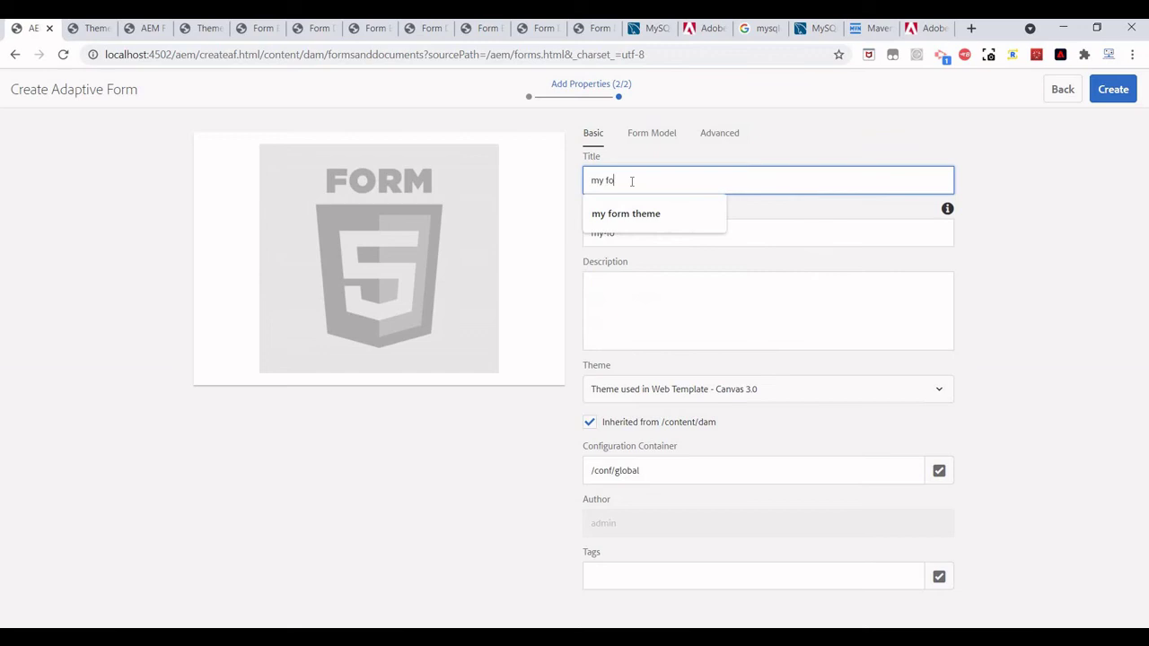
type("rm with")
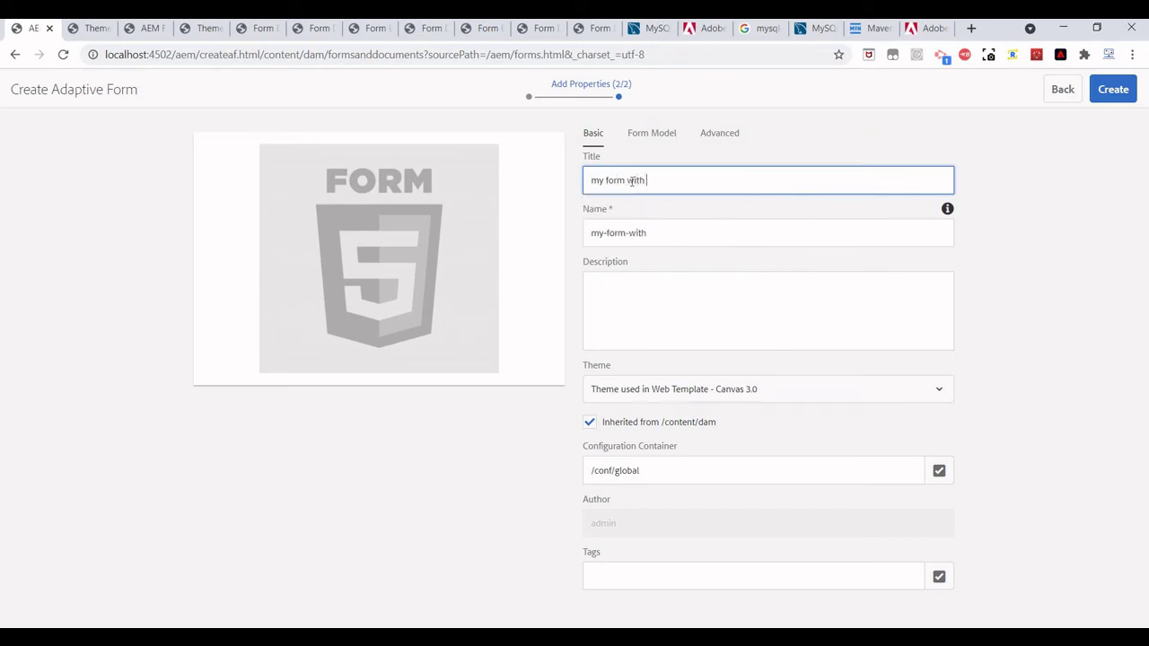
type(" my theme")
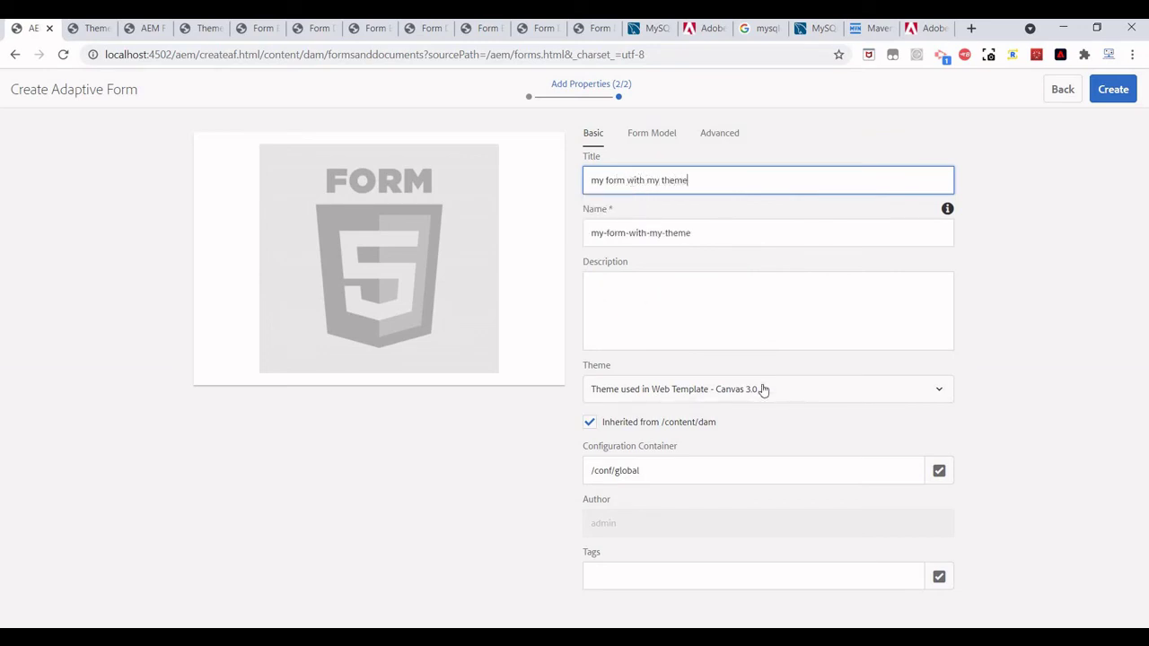
Step: Set the Theme option to Select Theme and browse the available themes
left_click(938, 395)
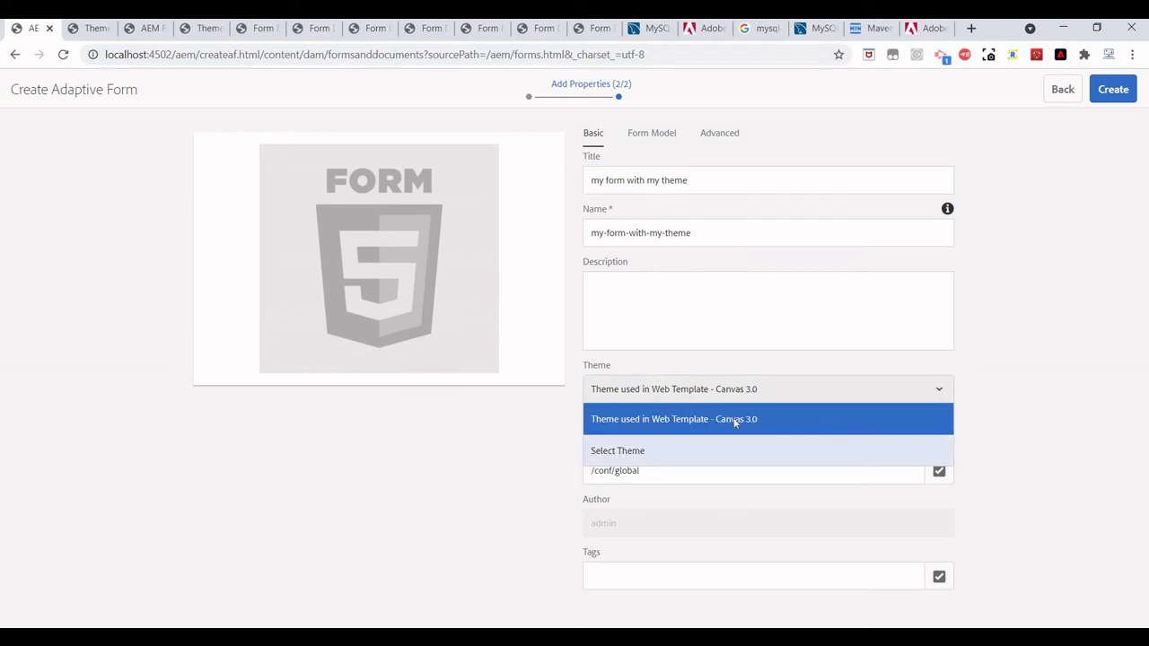
left_click(896, 451)
left_click(932, 443)
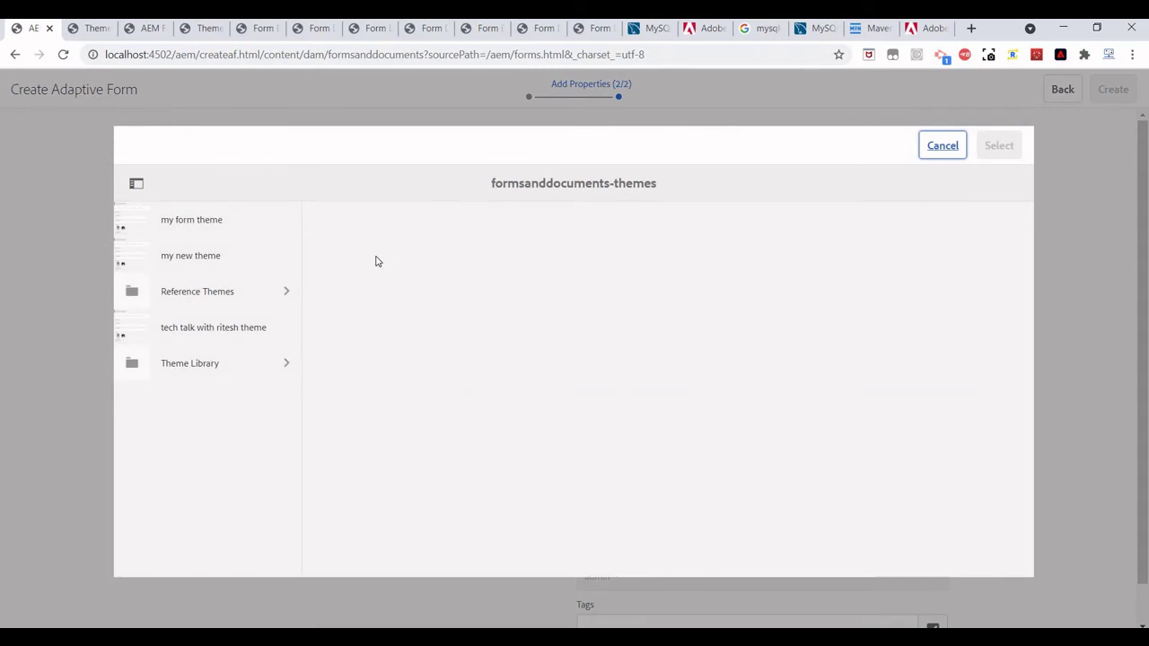
Step: After checking the other theme tabs, select 'my new theme' as the form's theme
left_click(89, 29)
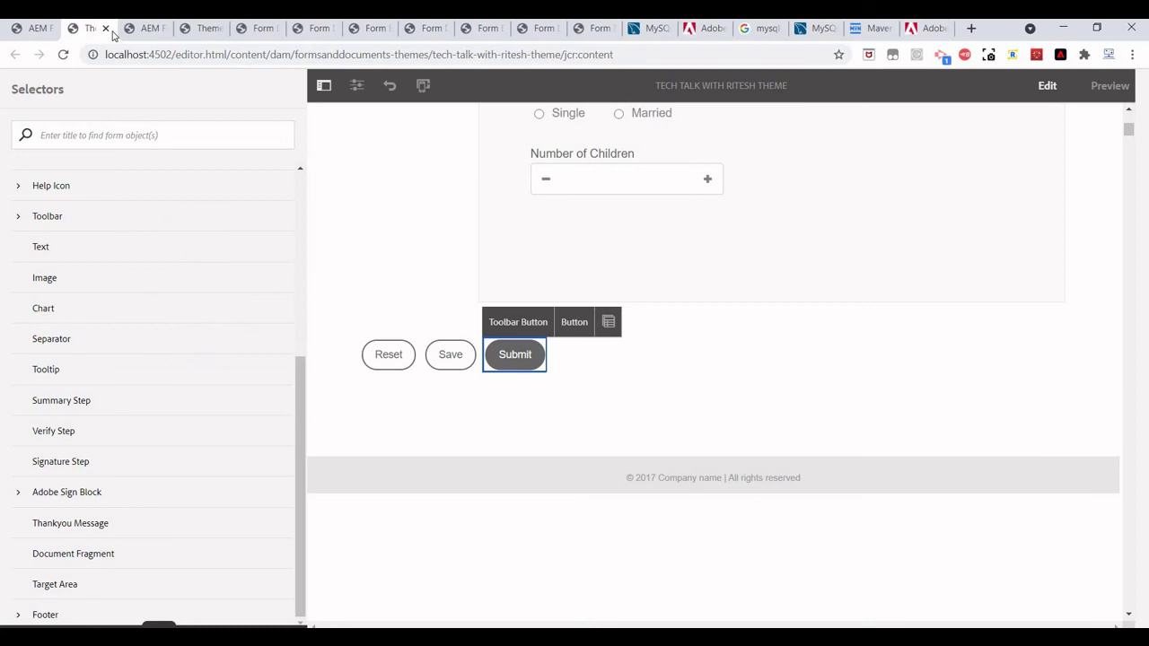
left_click(133, 30)
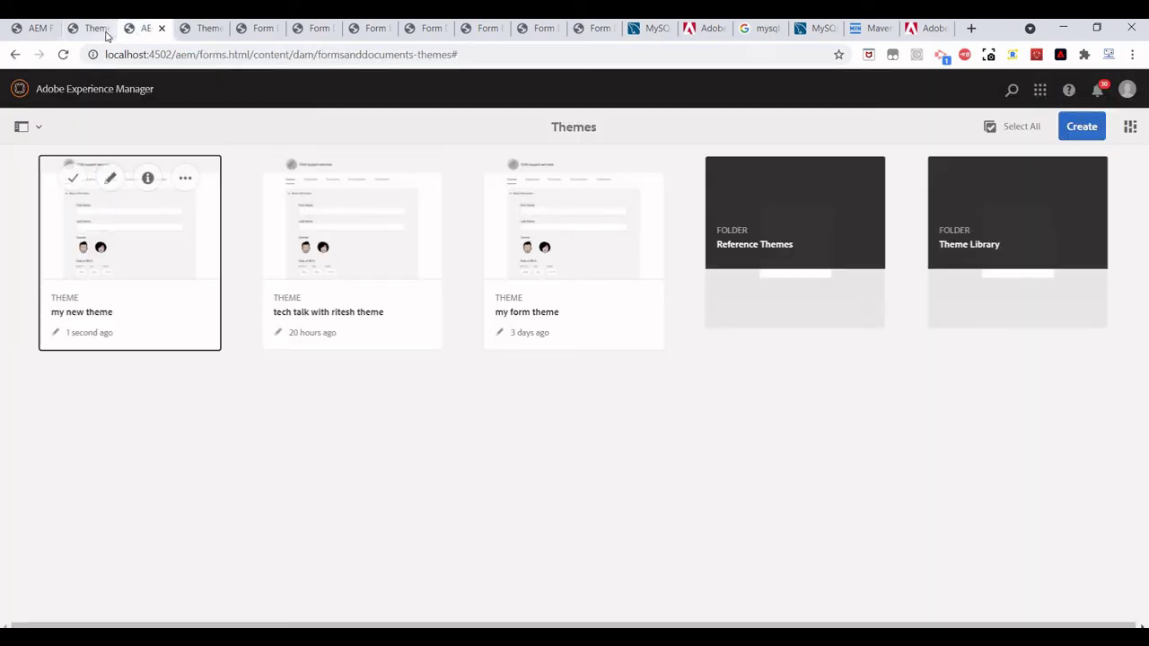
left_click(45, 29)
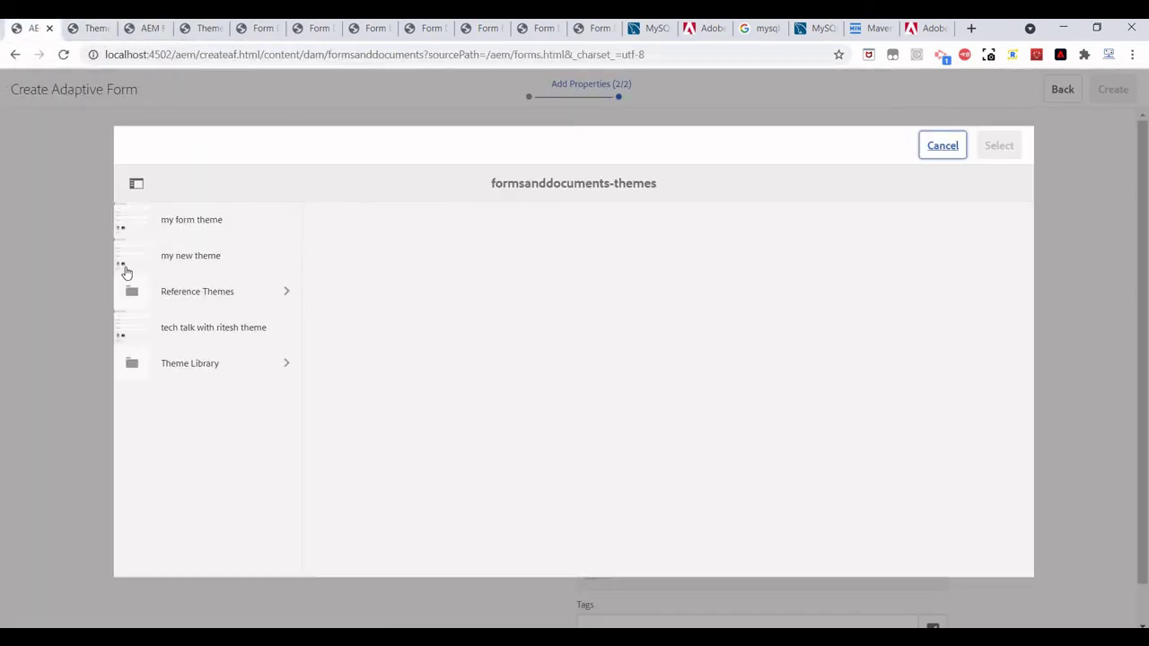
left_click(133, 259)
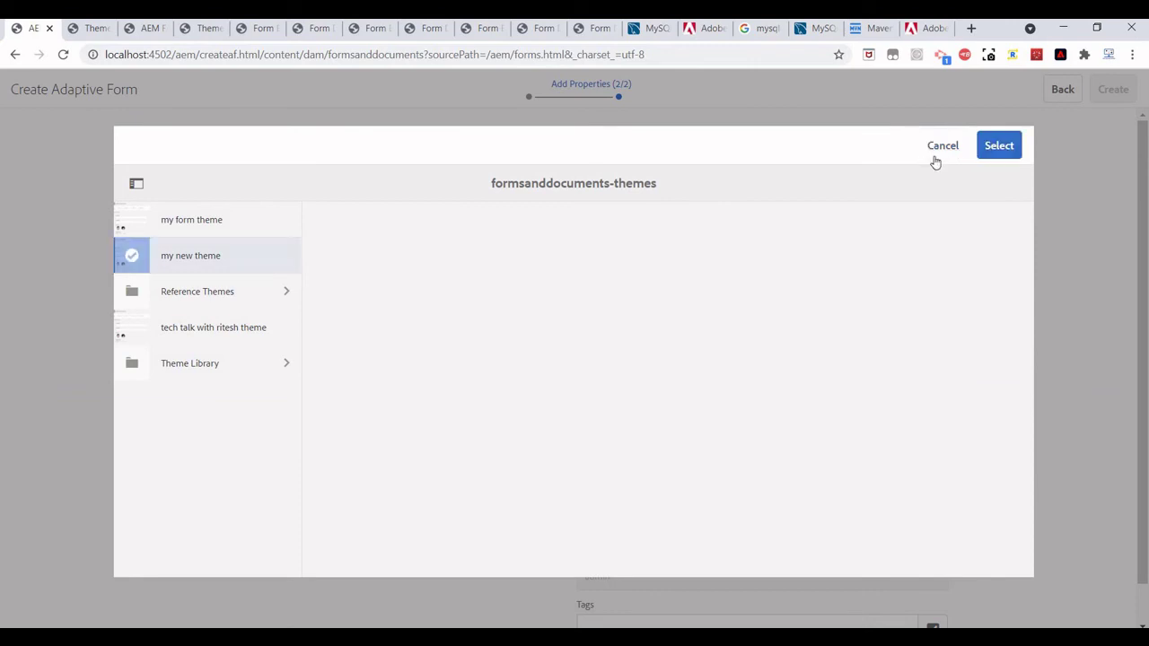
left_click(1001, 146)
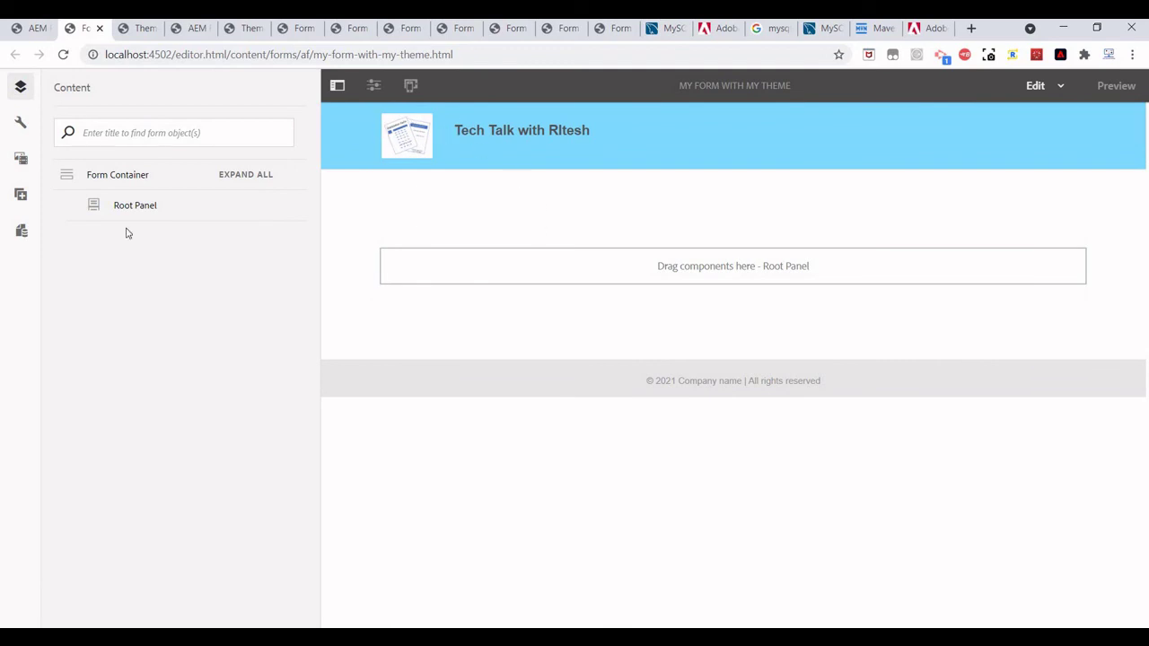
Step: Filter the components for 'submit' and drop a Submit Button into the Root Panel
left_click(134, 139)
type("s")
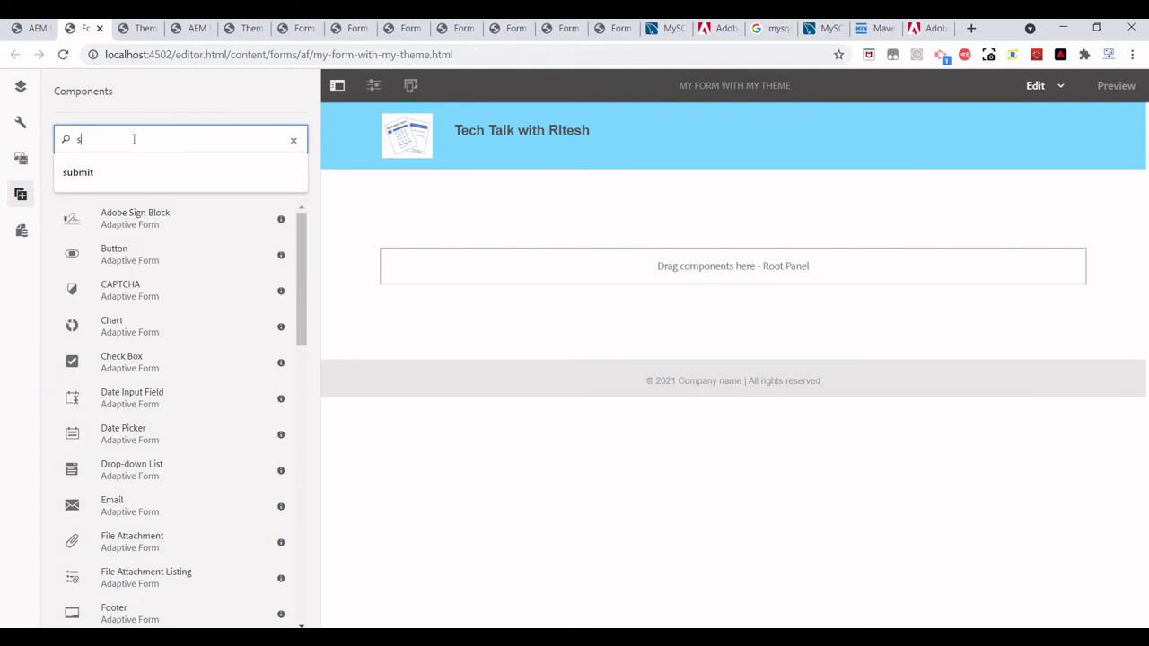
type("ubmit")
left_click_drag(210, 224, 402, 260)
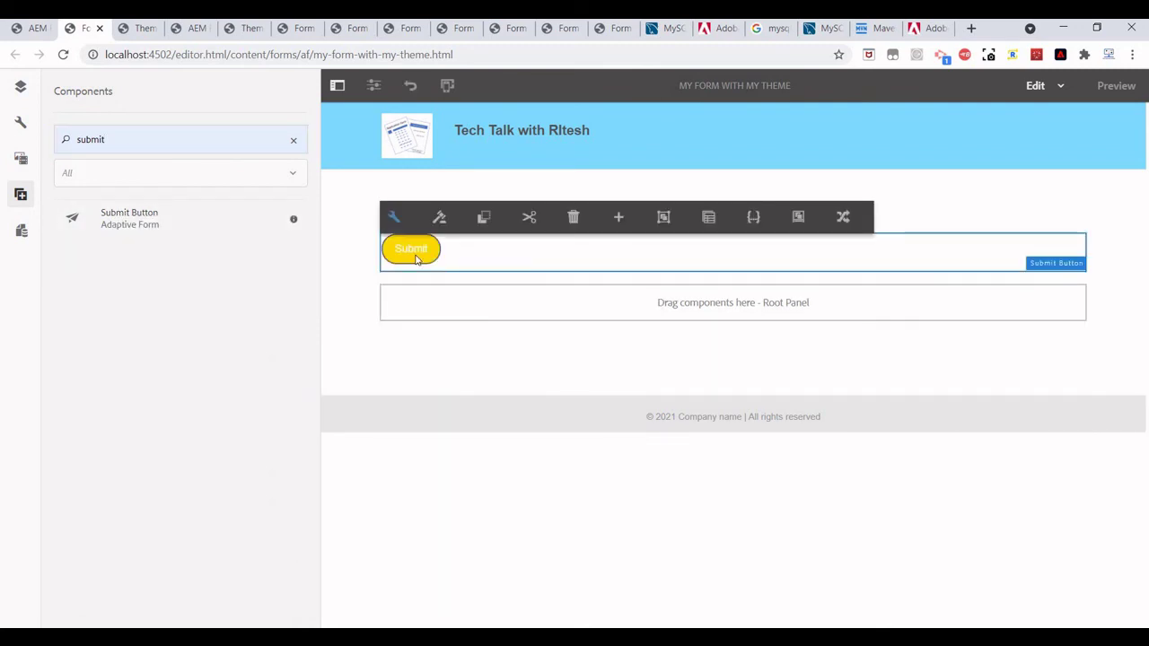